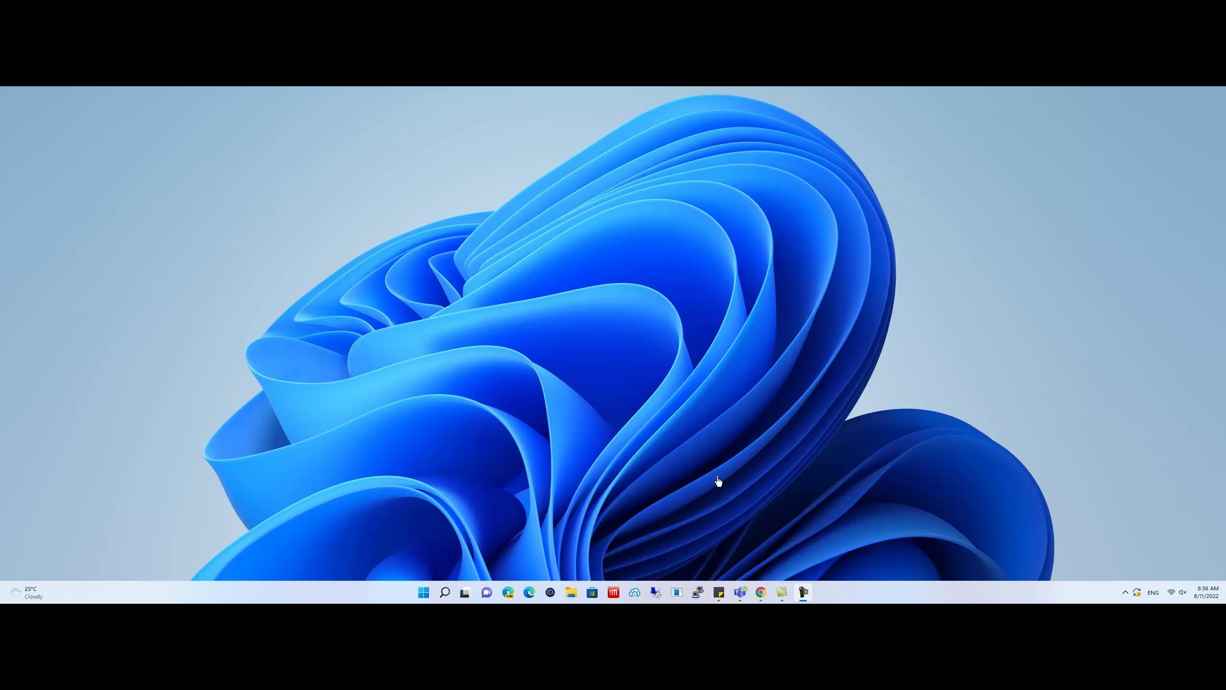
# Step: Bring up the Windows 11 search panel from the taskbar
pyautogui.click(446, 592)
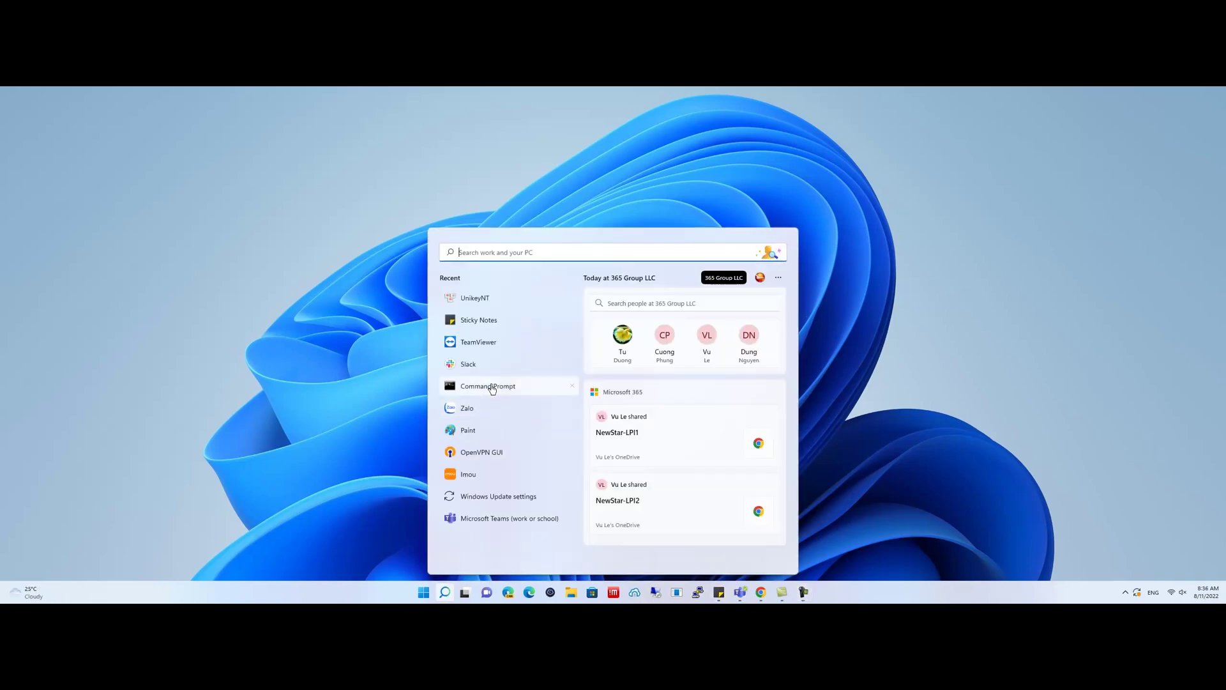
pyautogui.write('mstsc')
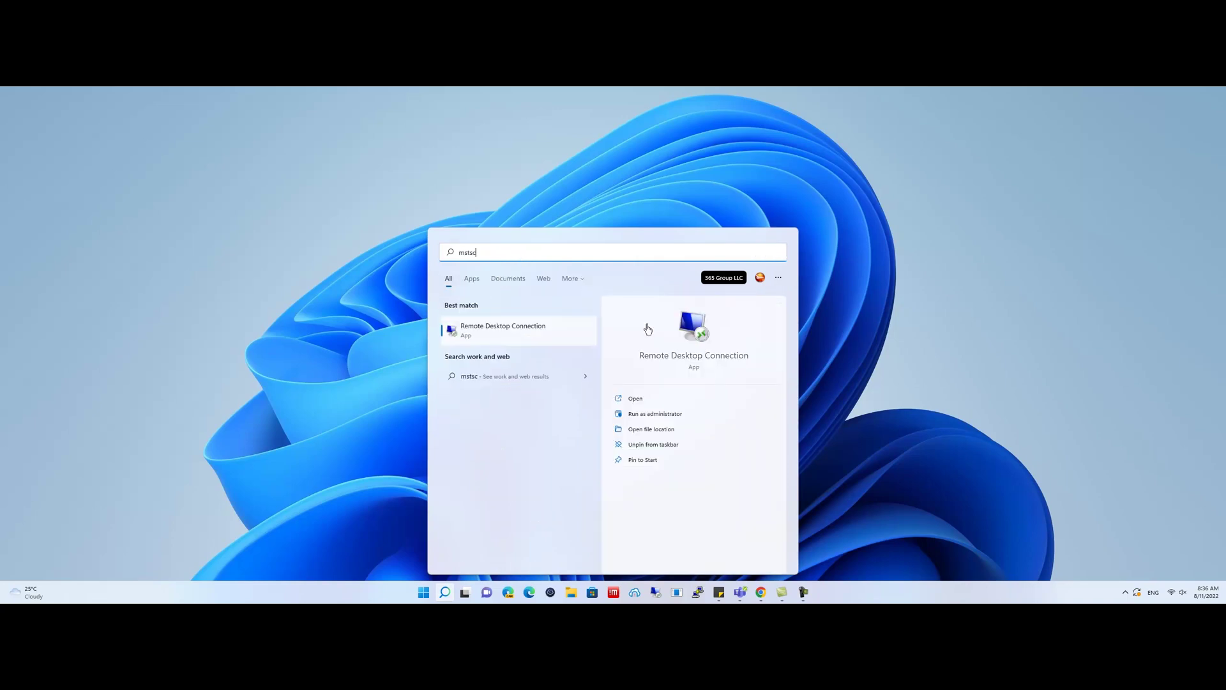
# Step: Launch Remote Desktop Connection and reach the Local Resources device list
pyautogui.click(695, 334)
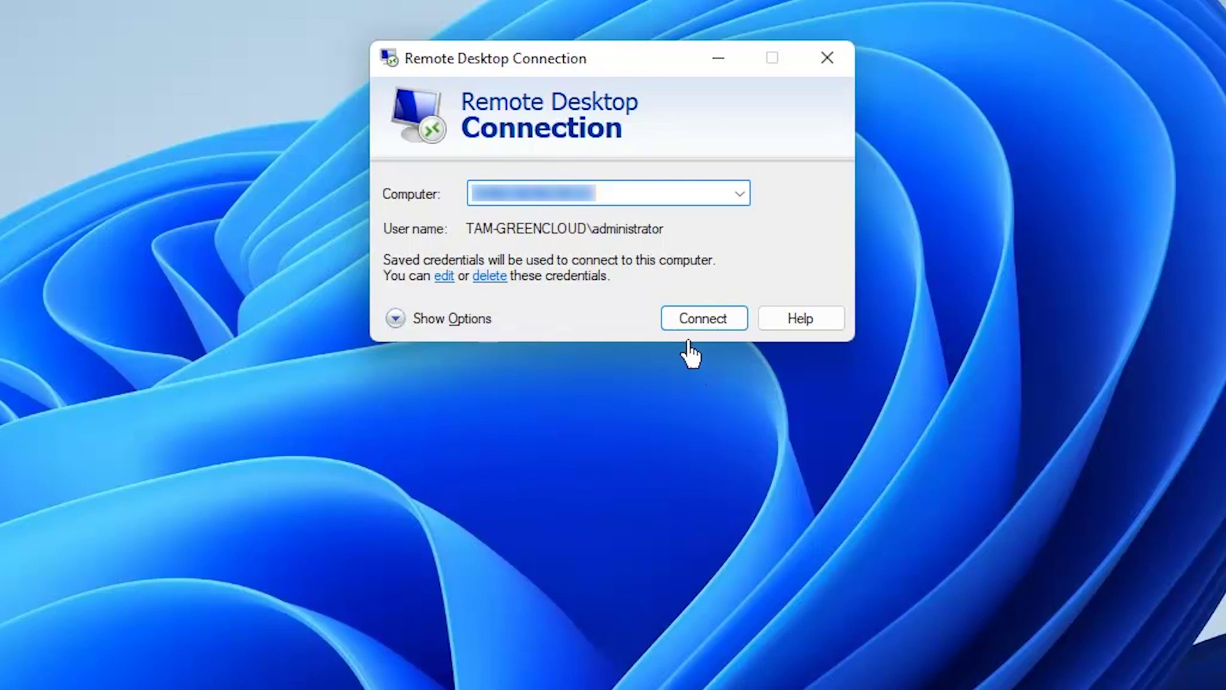
pyautogui.click(470, 322)
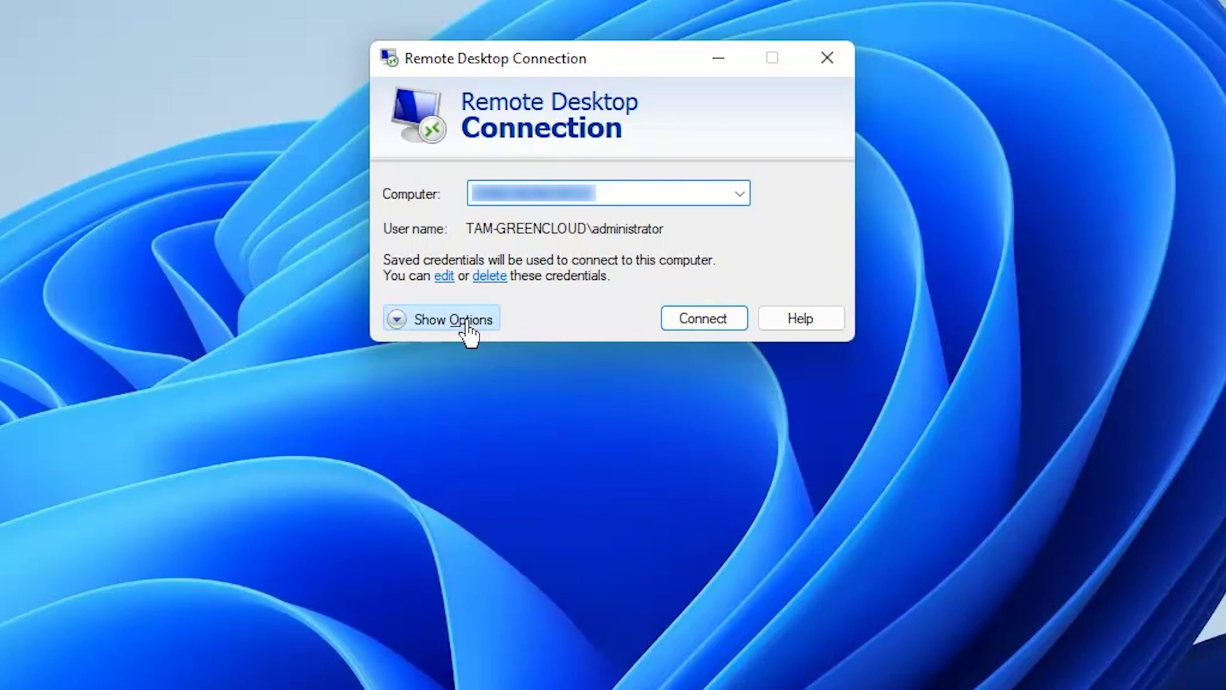
pyautogui.click(546, 188)
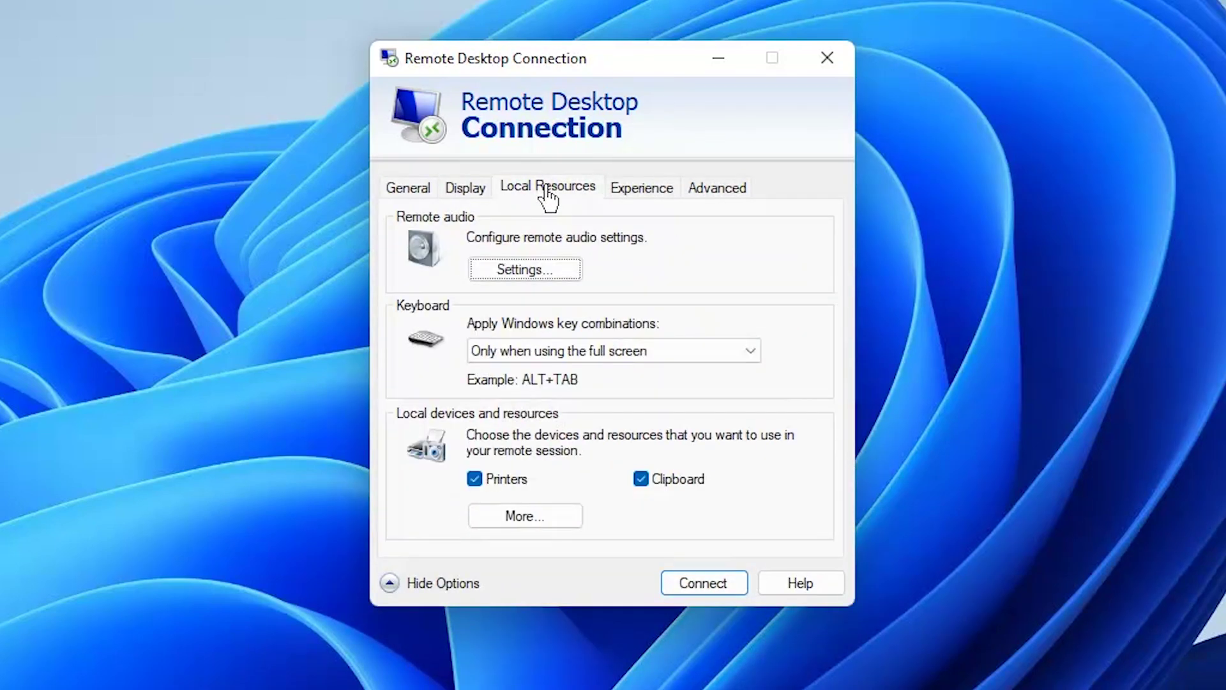
pyautogui.click(523, 522)
# Step: Redirect video capture devices and other supported PnP devices to the session
pyautogui.click(441, 439)
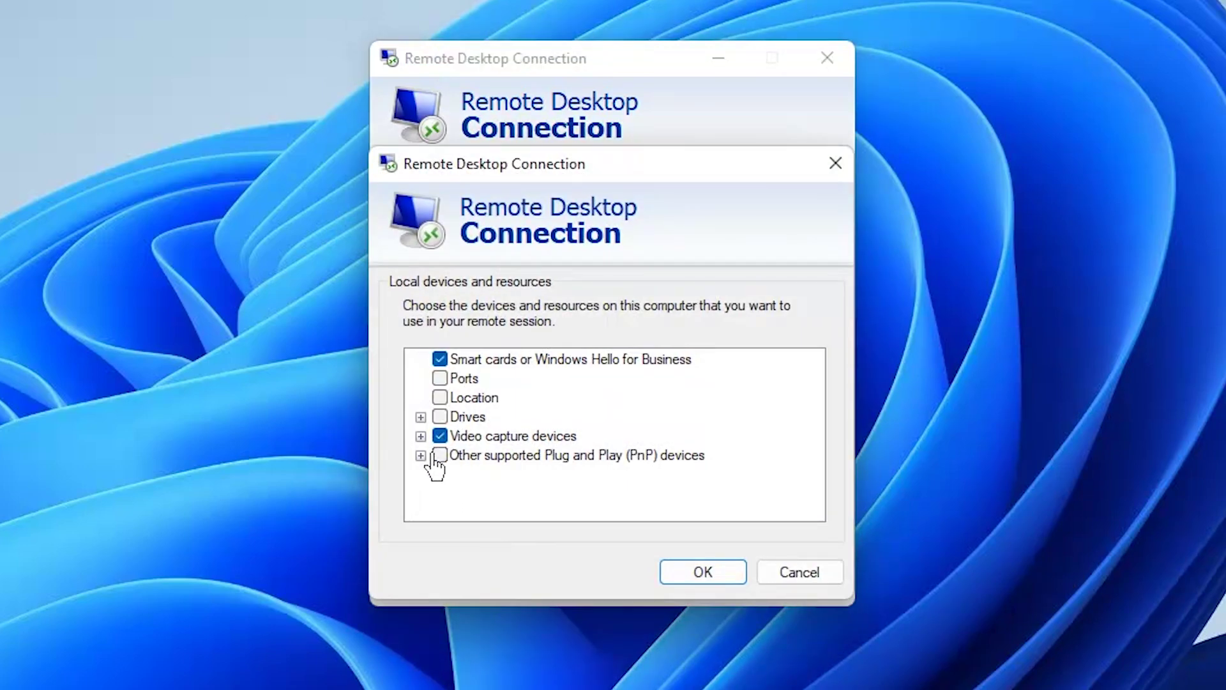
pyautogui.click(440, 458)
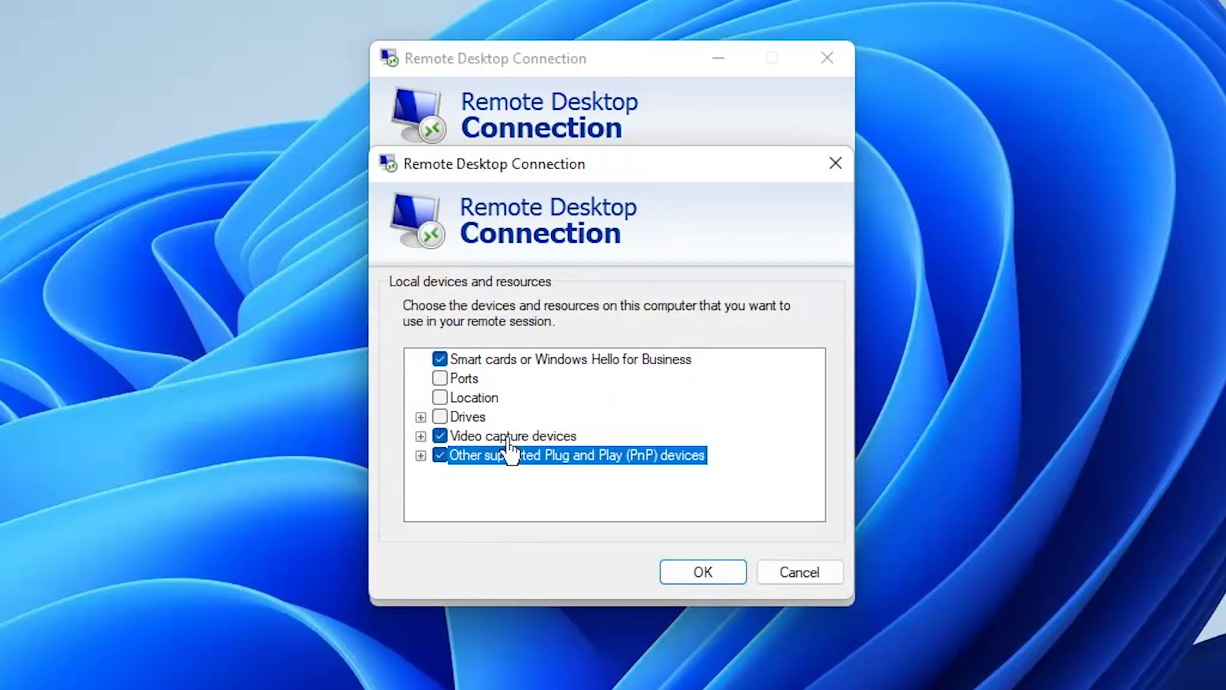
pyautogui.click(681, 575)
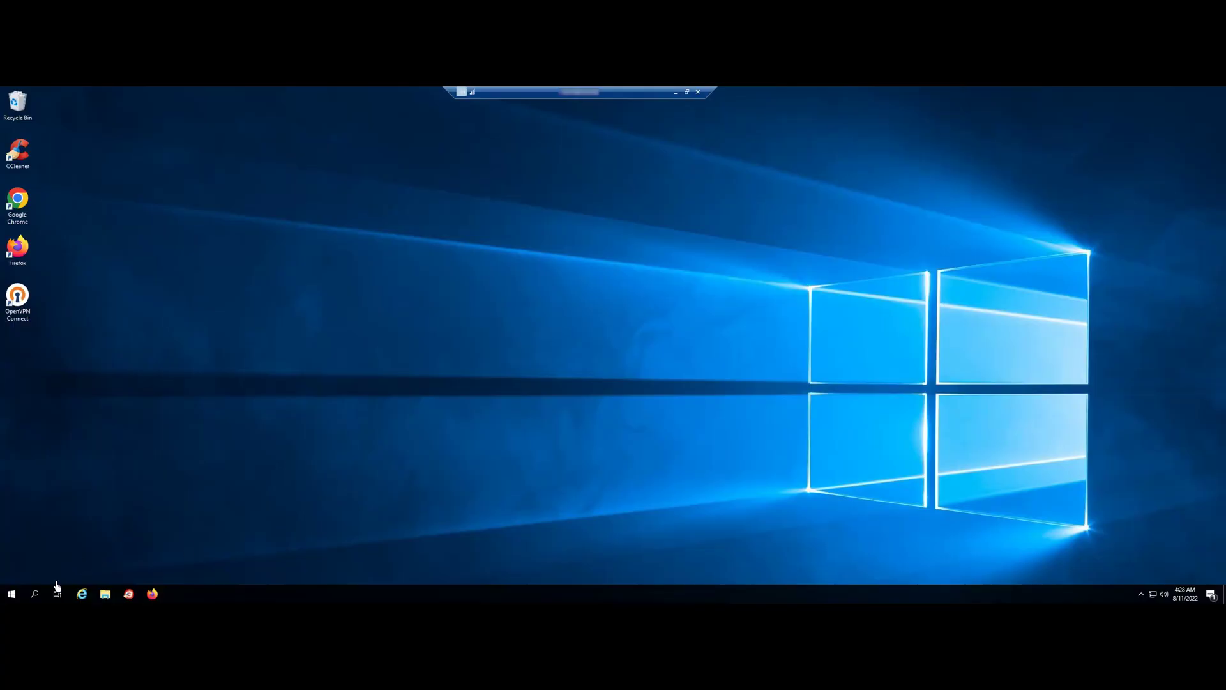
# Step: Launch Server Manager and start the Add Roles and Features Wizard
pyautogui.click(34, 594)
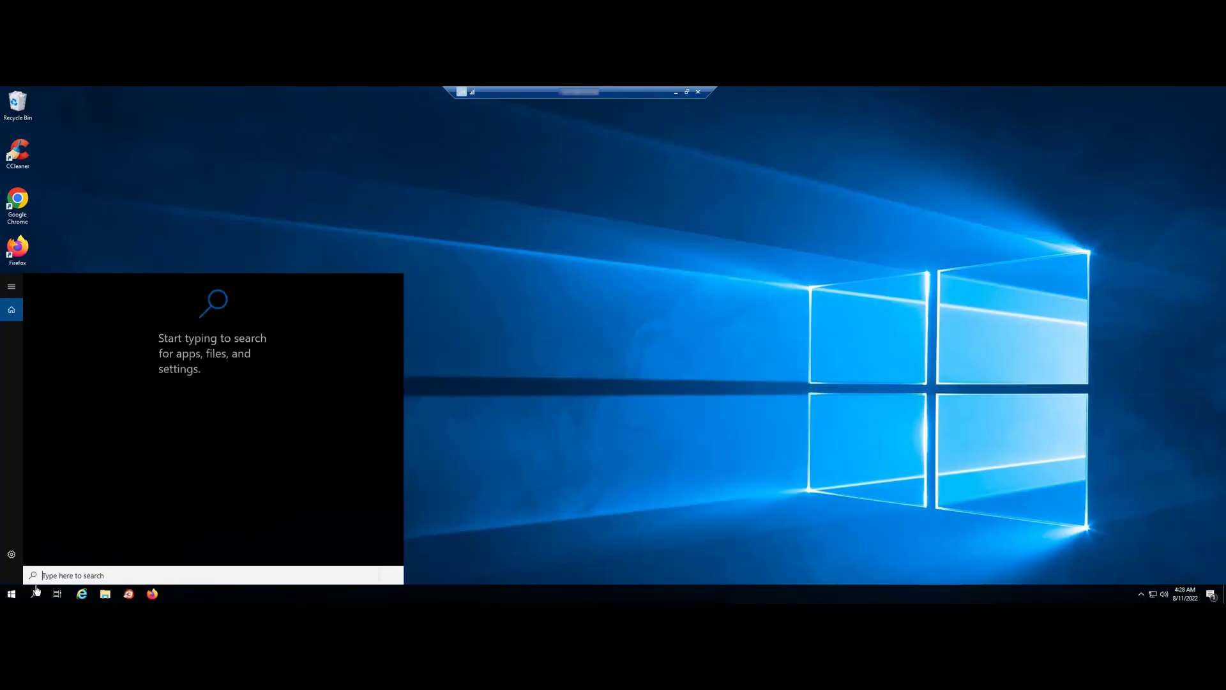
pyautogui.write('server manager')
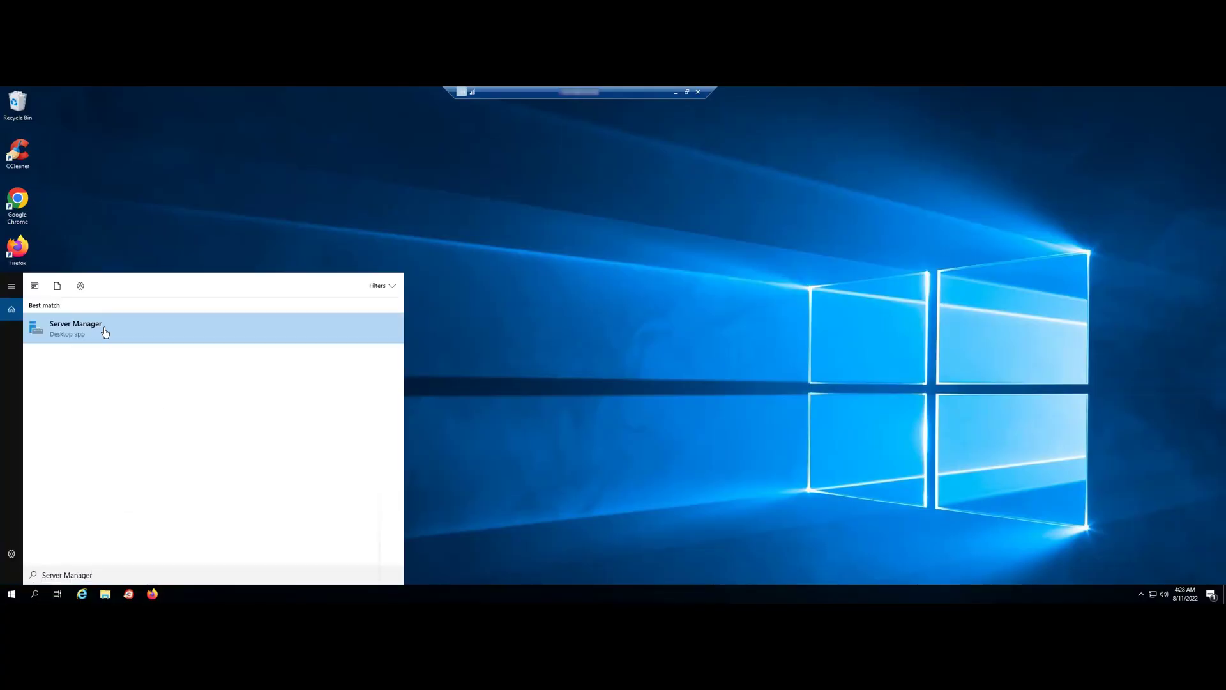
pyautogui.press('Return')
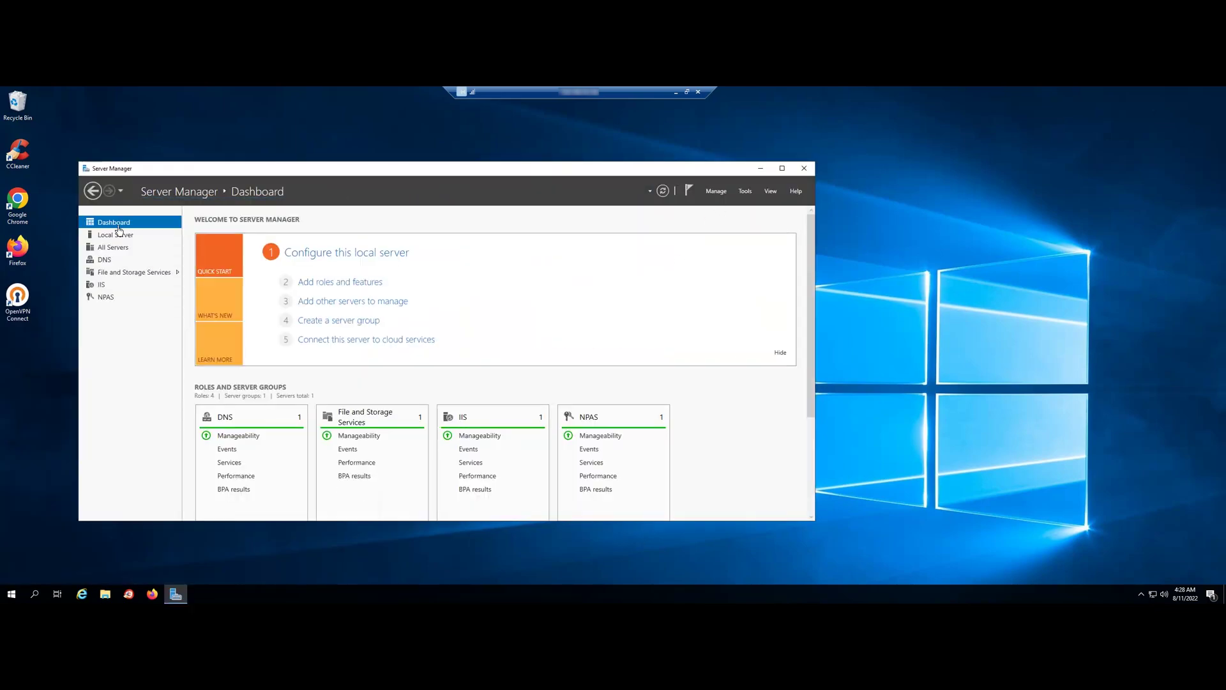
pyautogui.click(715, 191)
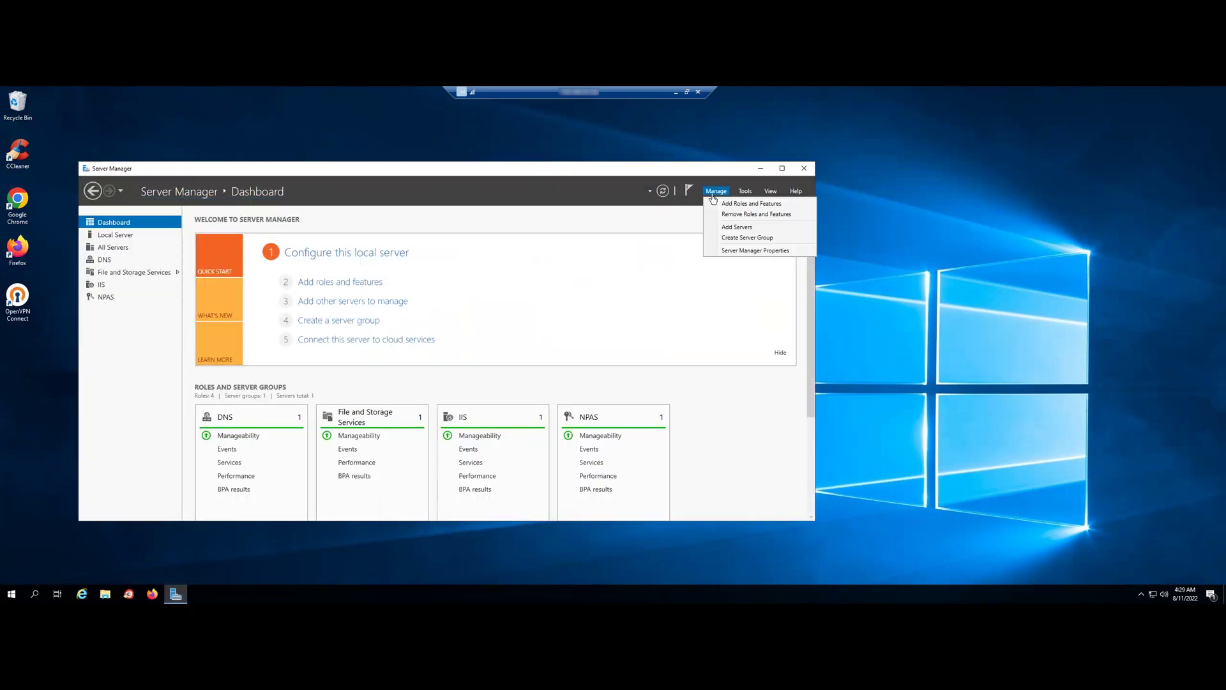
pyautogui.click(738, 204)
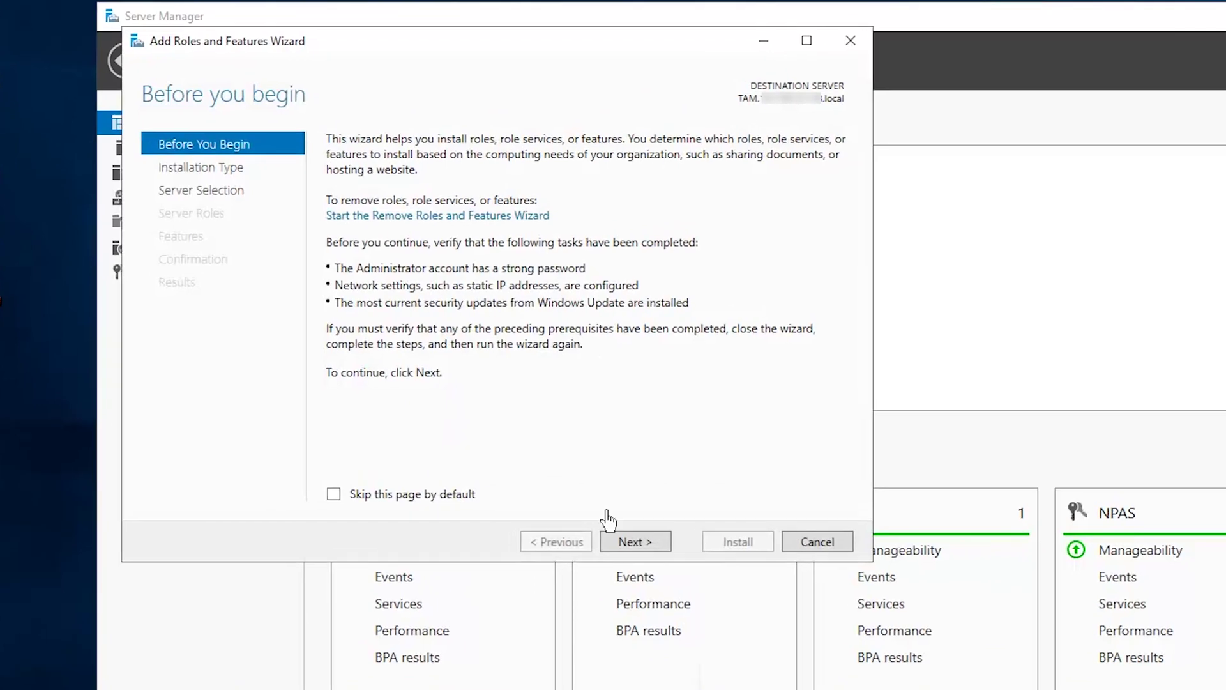
pyautogui.click(614, 543)
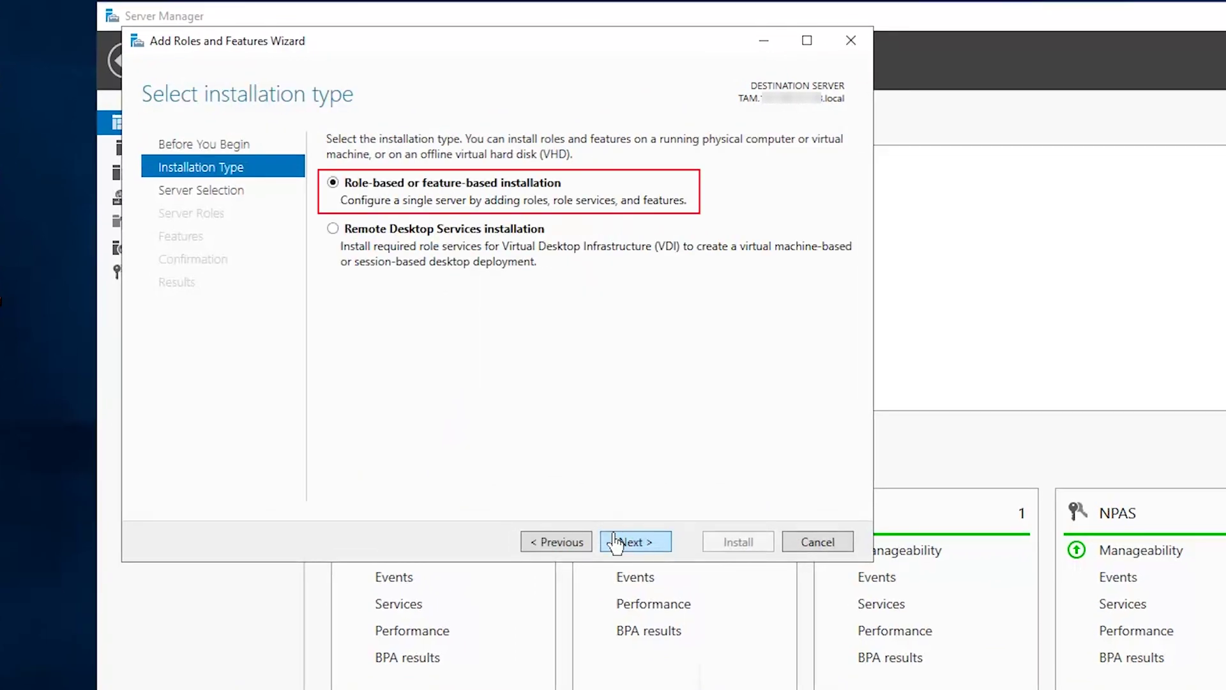
# Step: Choose role-based install on the local server and add the Remote Desktop Services role
pyautogui.click(615, 542)
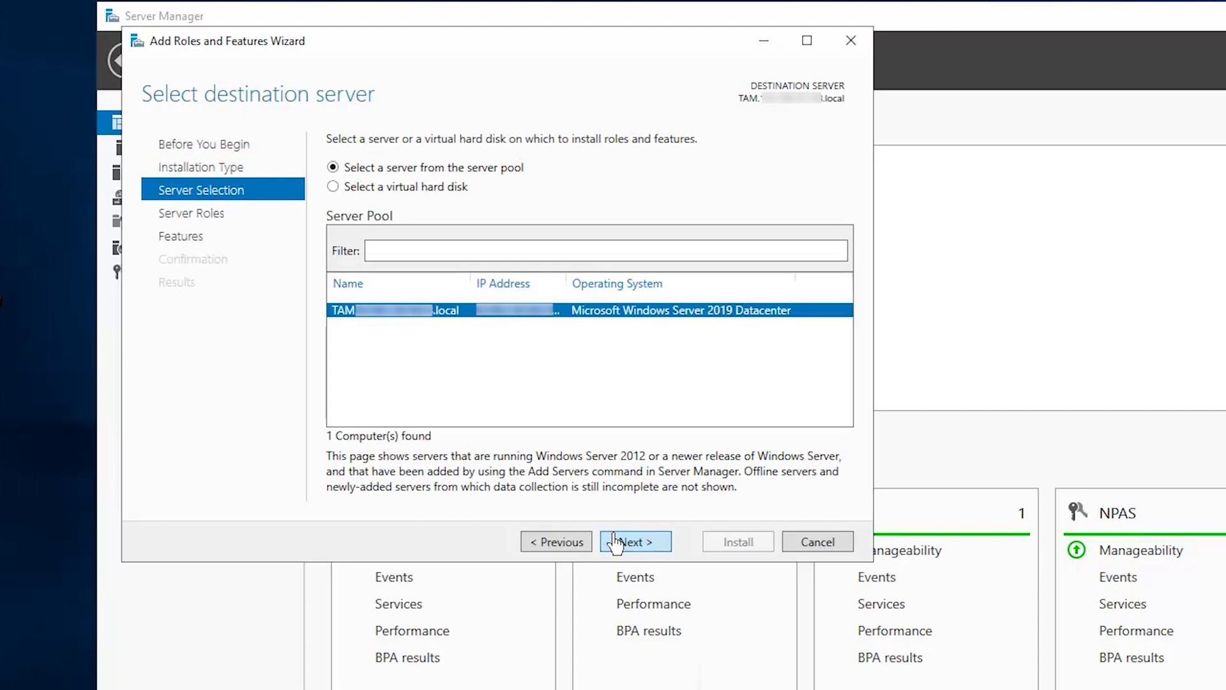
pyautogui.click(614, 542)
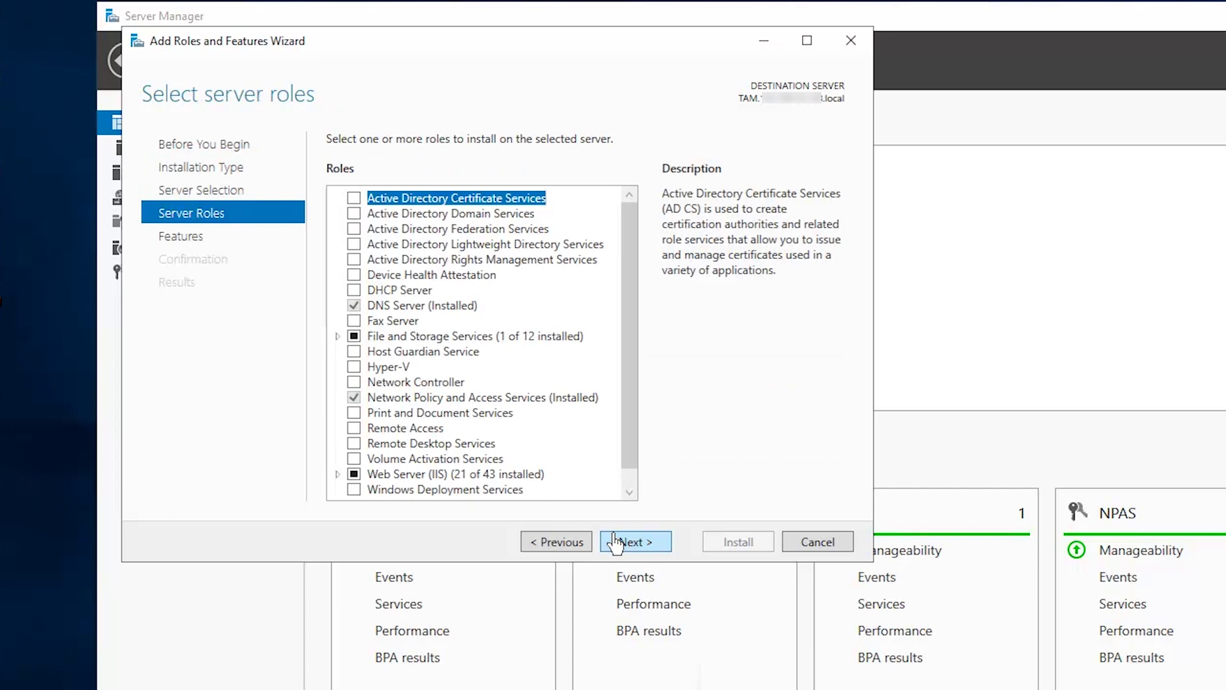
pyautogui.click(355, 443)
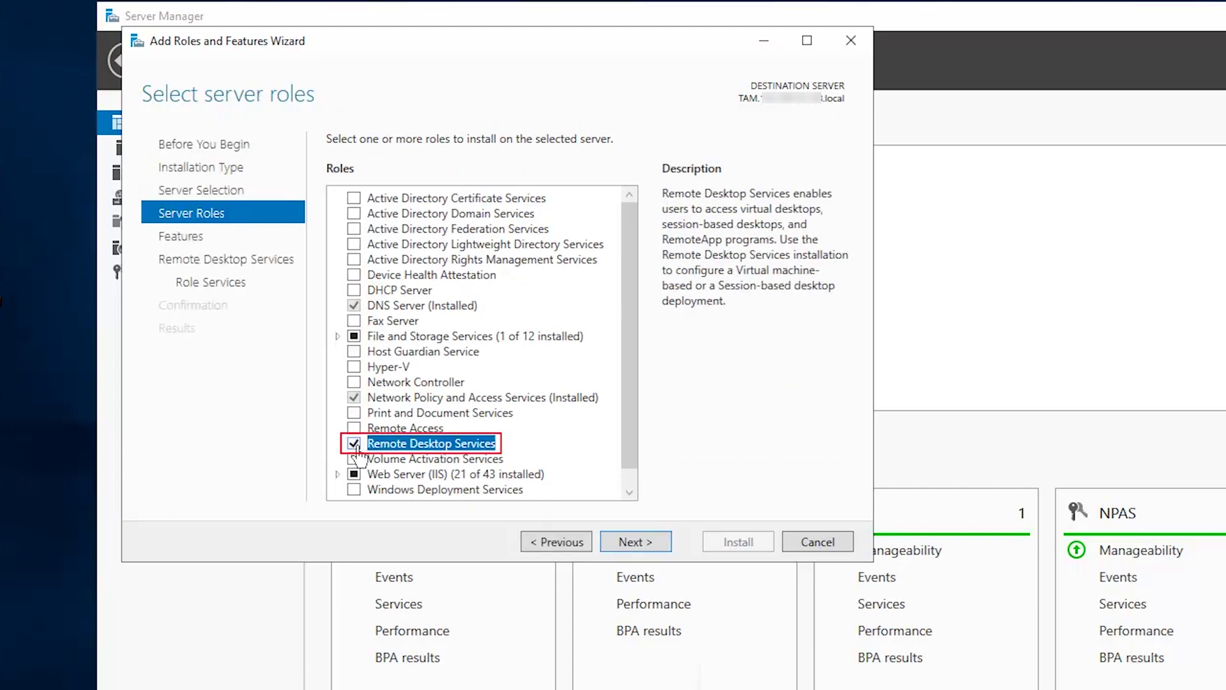
pyautogui.scroll(-1, 627, 430)
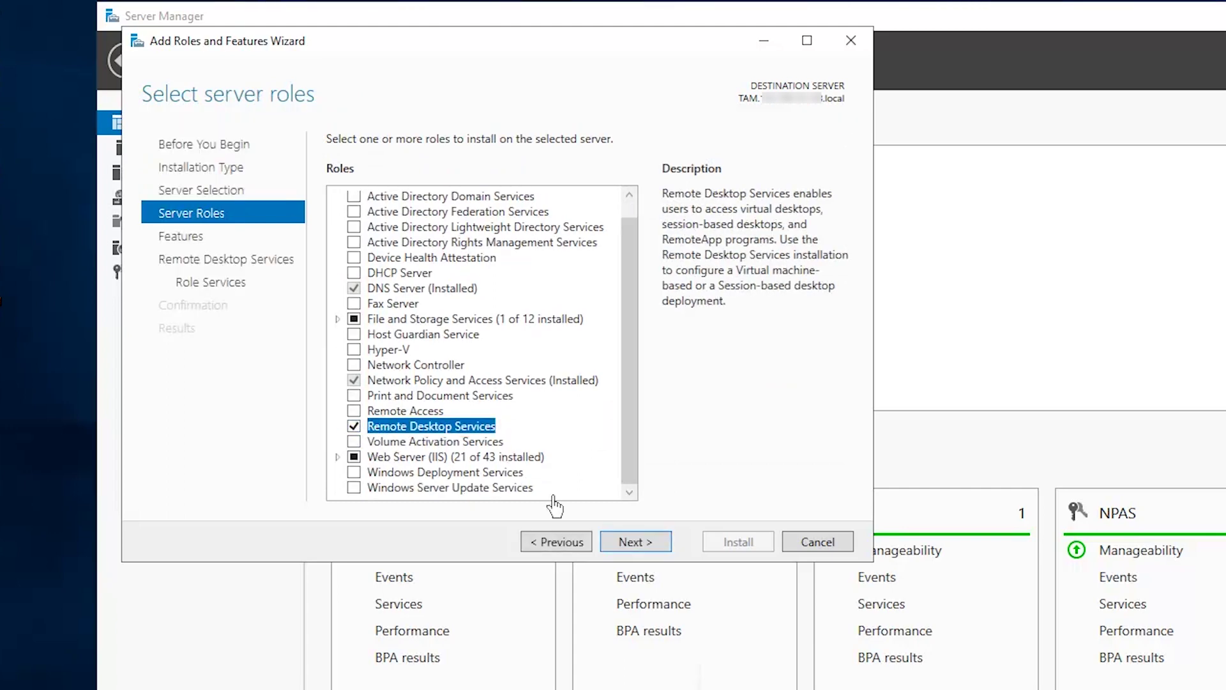
pyautogui.click(635, 542)
pyautogui.scroll(-4, 531, 394)
pyautogui.scroll(-4, 451, 310)
pyautogui.click(637, 542)
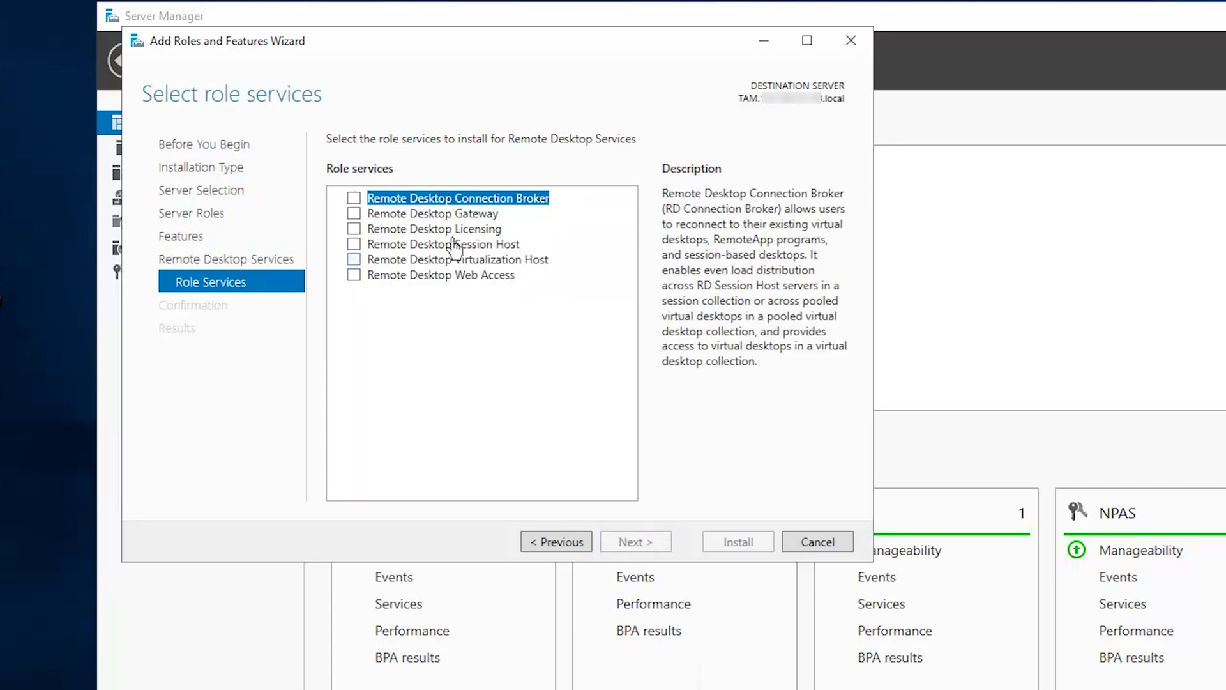
# Step: Tick Gateway, Licensing, Session Host and Web Access role services with their required features
pyautogui.click(354, 214)
pyautogui.click(579, 466)
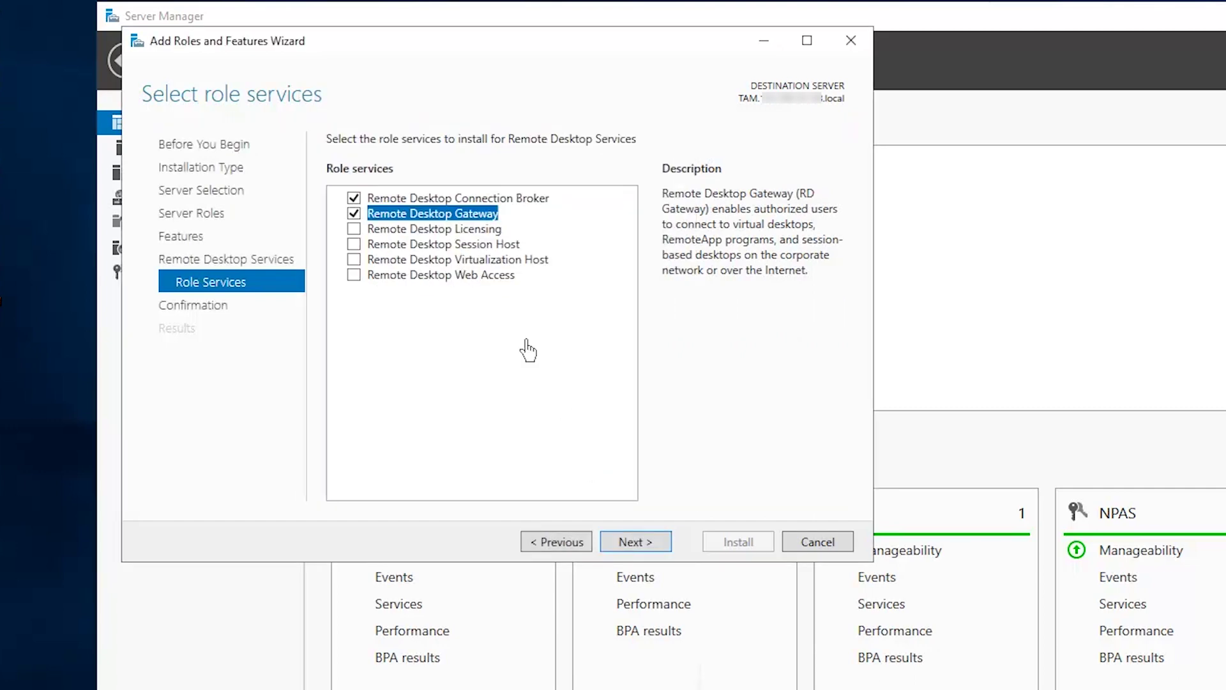
pyautogui.click(357, 230)
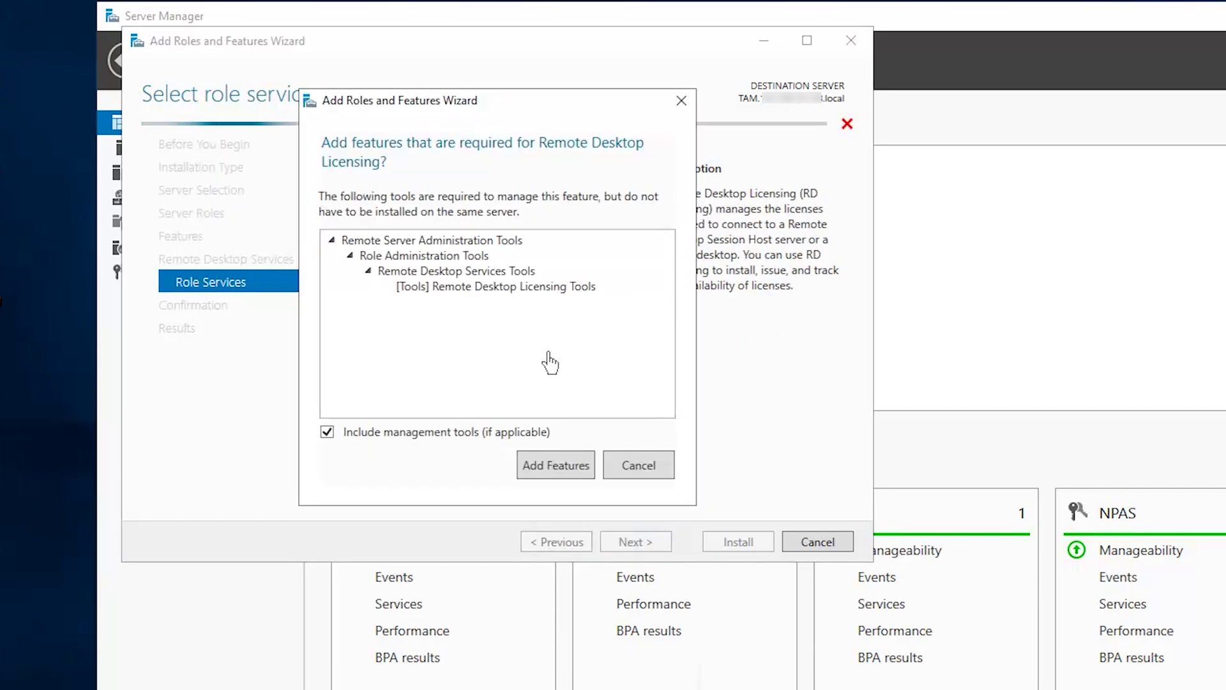
pyautogui.click(569, 471)
pyautogui.click(356, 246)
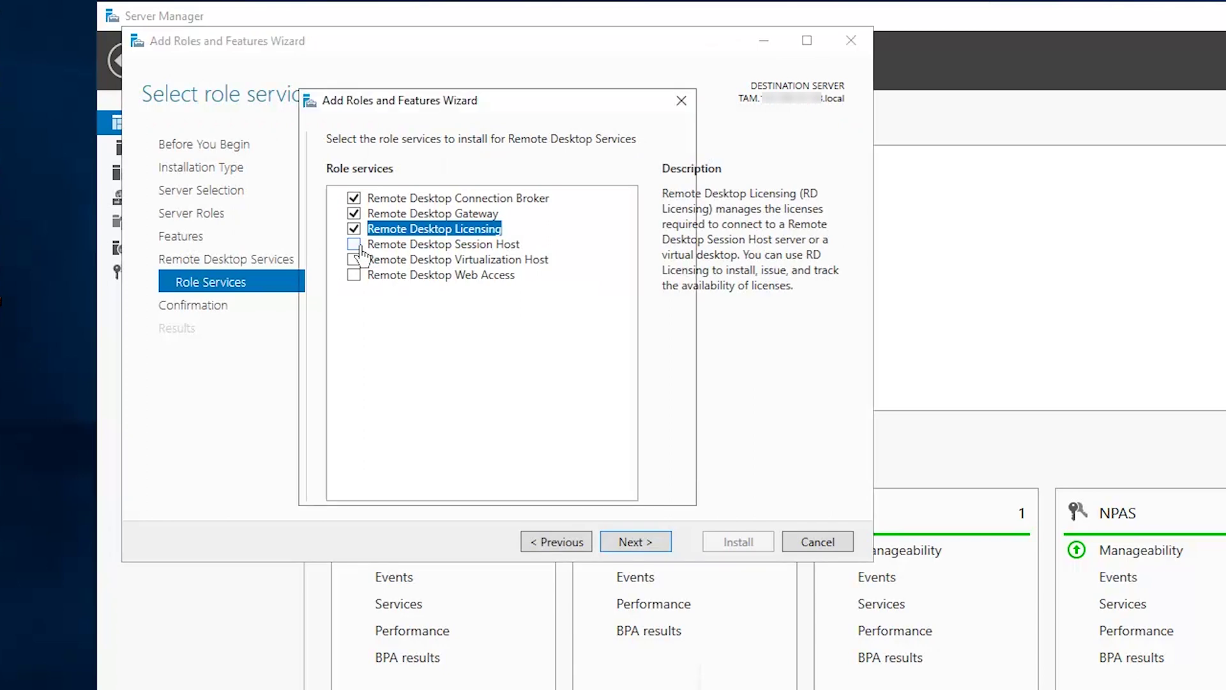
pyautogui.click(570, 467)
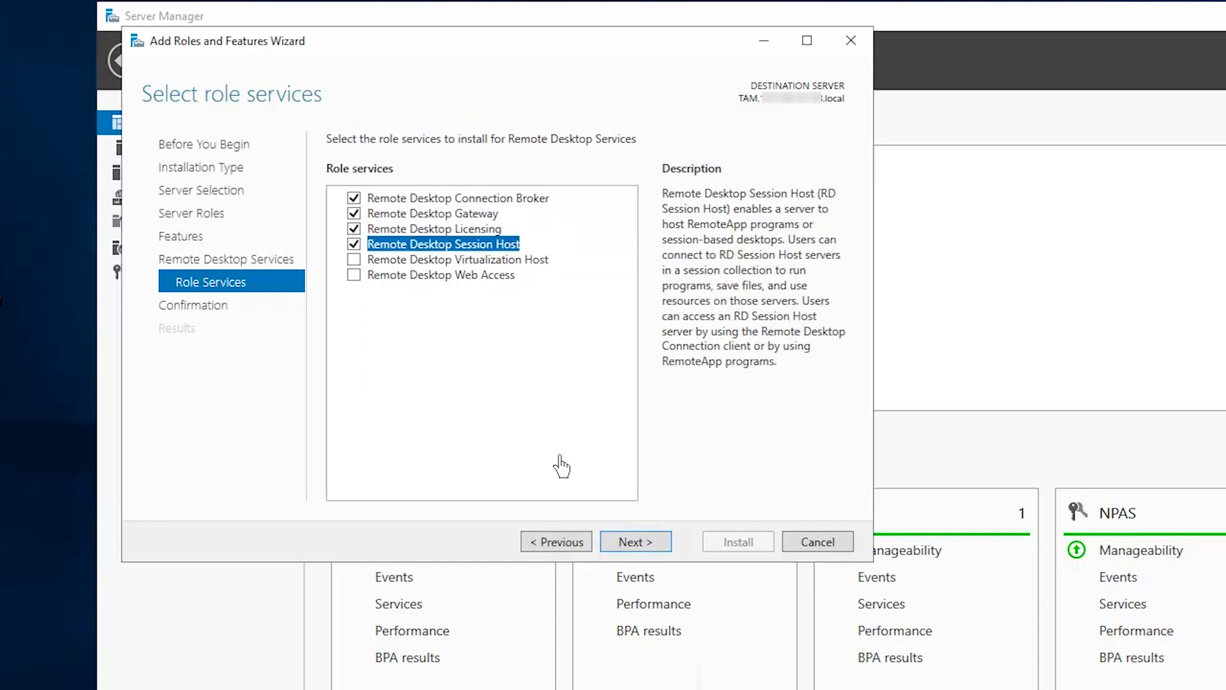
pyautogui.click(359, 278)
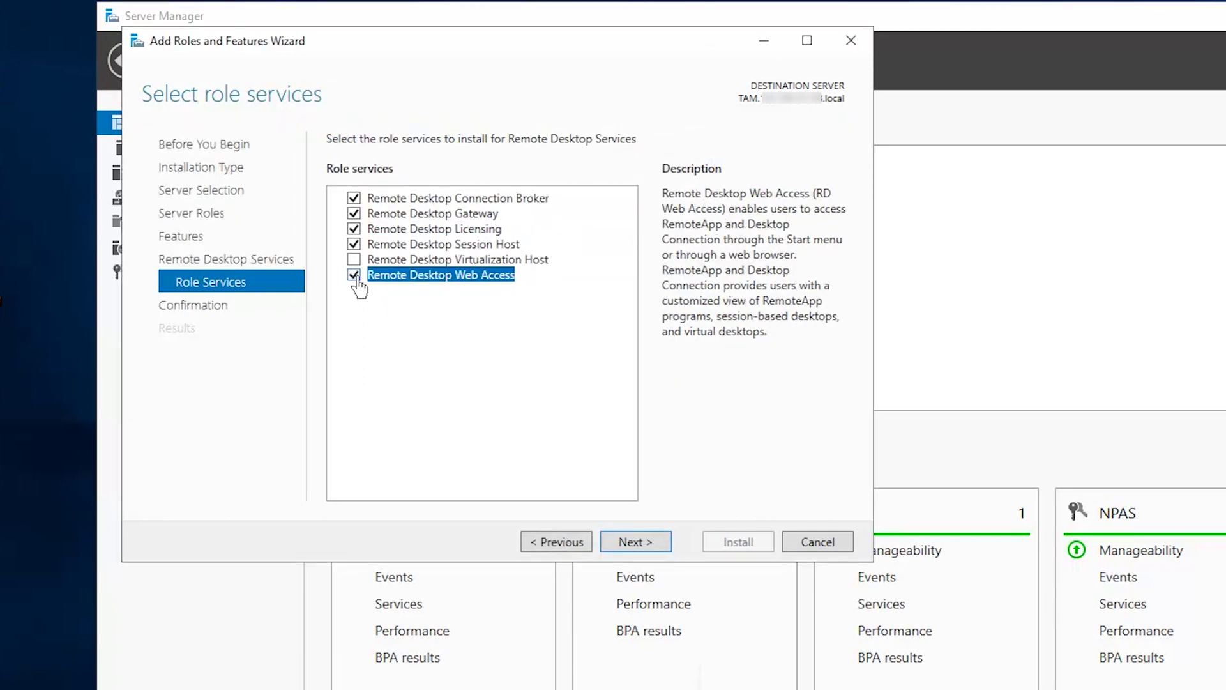
# Step: Install the selected Remote Desktop role services and close the wizard
pyautogui.click(633, 542)
pyautogui.click(735, 547)
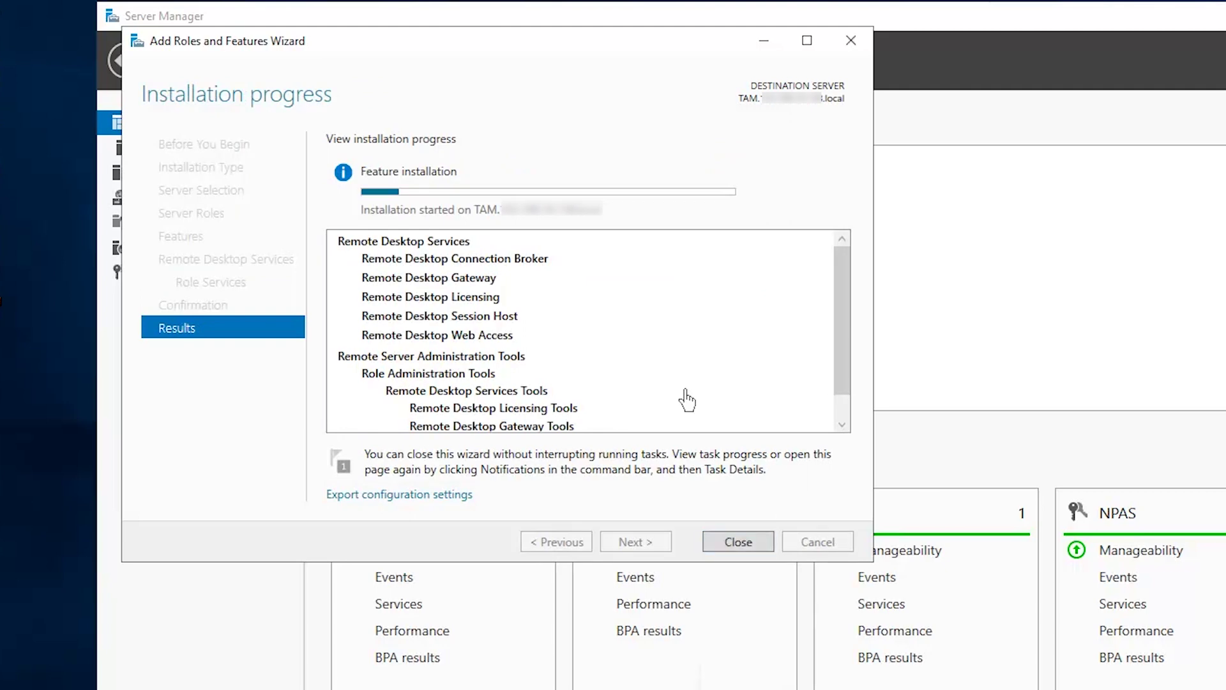
pyautogui.click(739, 542)
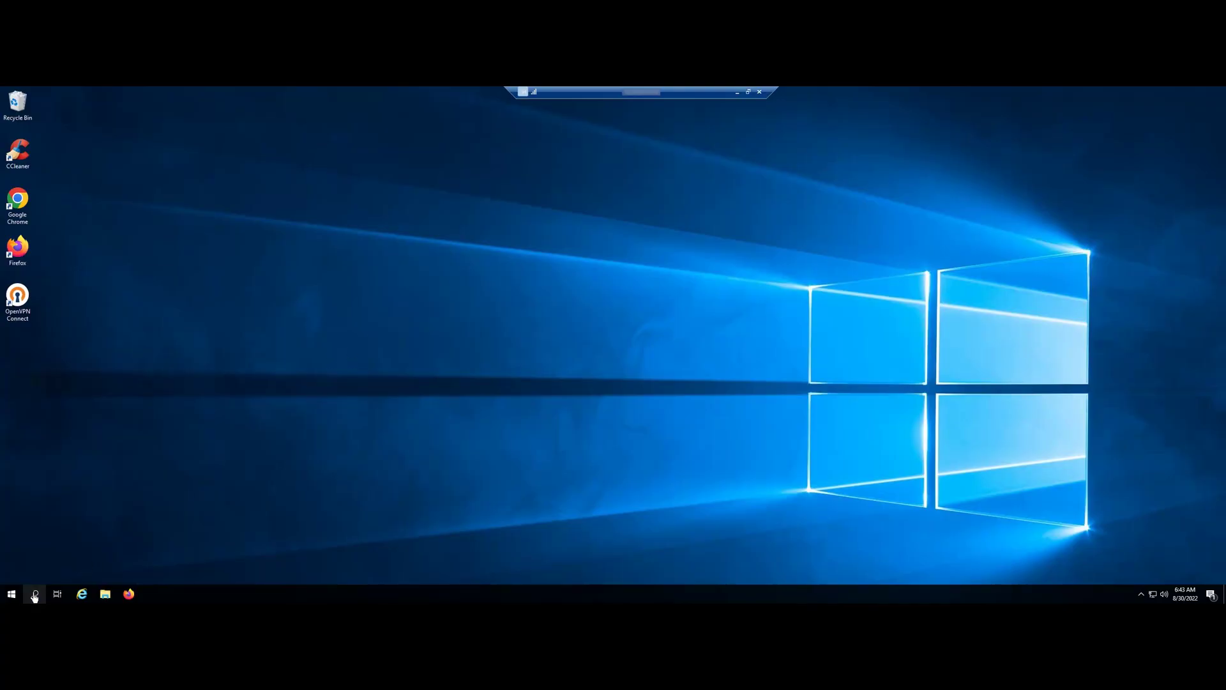
# Step: Launch the Local Group Policy Editor maximized with a widened tree pane
pyautogui.click(35, 596)
pyautogui.write('gpedit.msc')
pyautogui.press('Return')
pyautogui.click(403, 167)
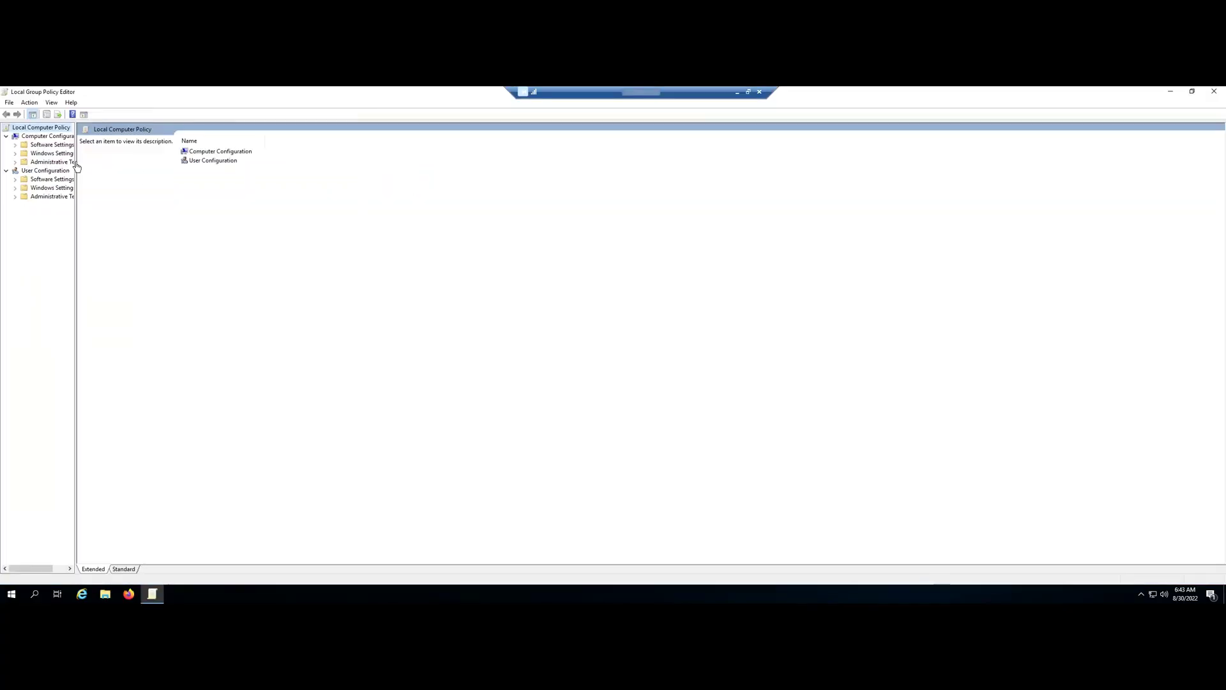
pyautogui.moveTo(76, 167); pyautogui.dragTo(136, 176)
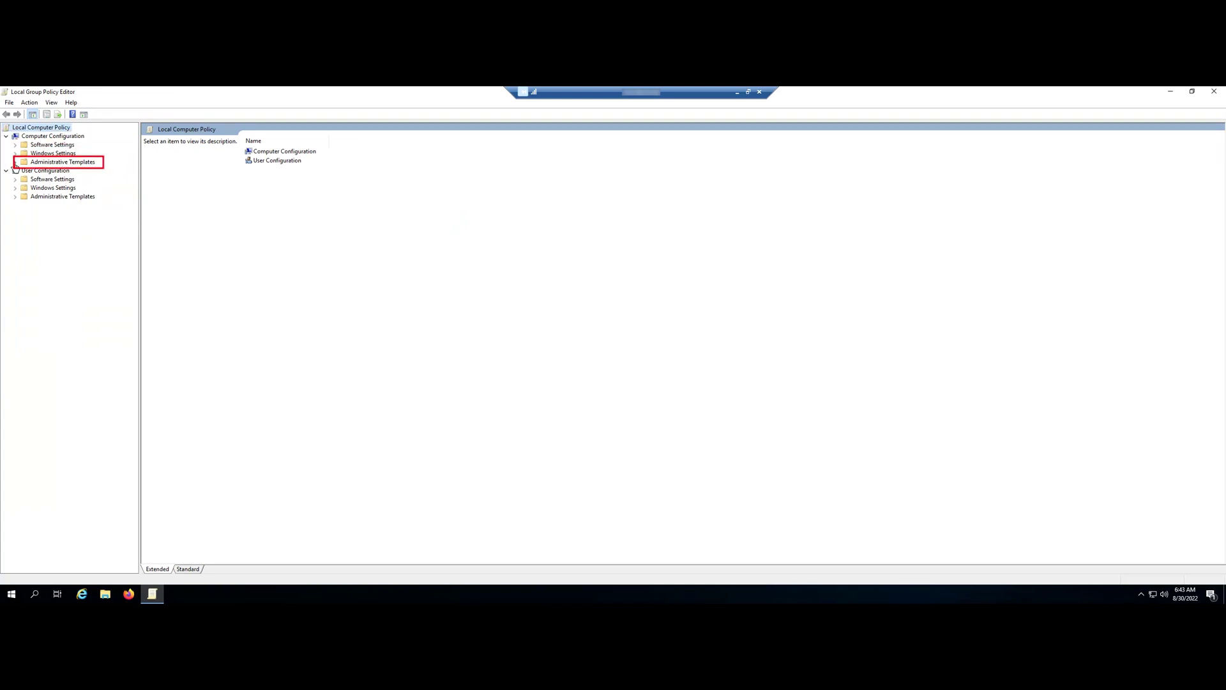
# Step: Navigate to Remote Desktop Session Host's Device and Resource Redirection policies
pyautogui.click(14, 162)
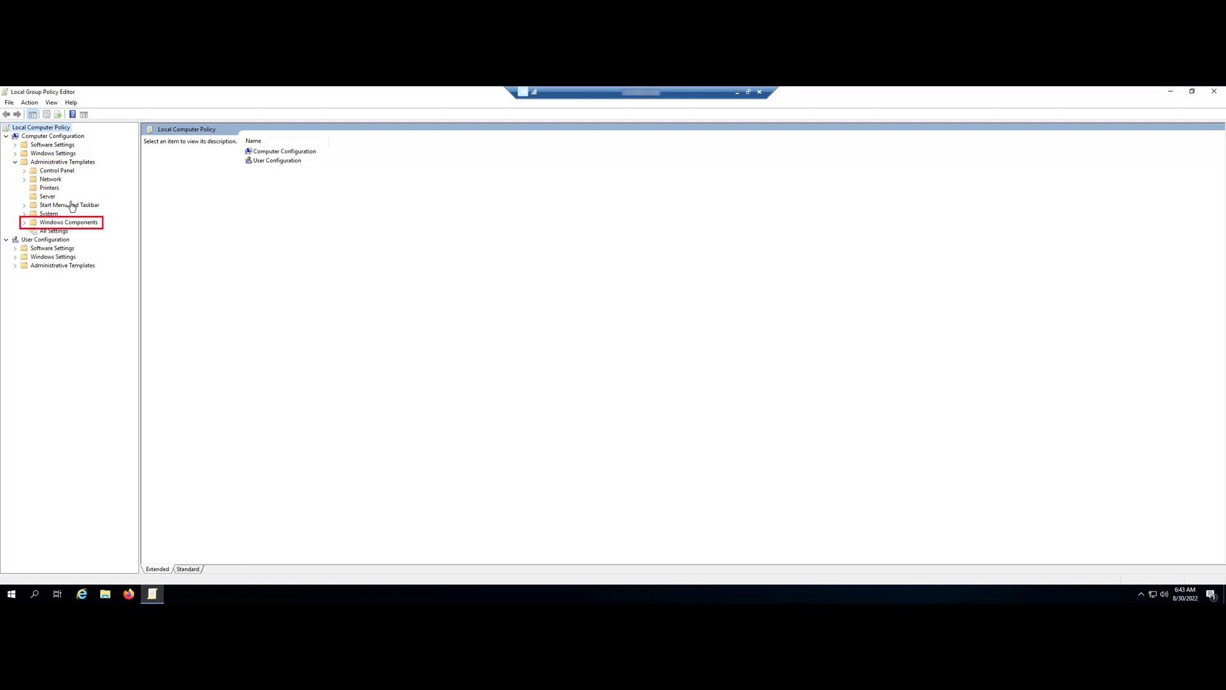
pyautogui.click(24, 223)
pyautogui.click(66, 317)
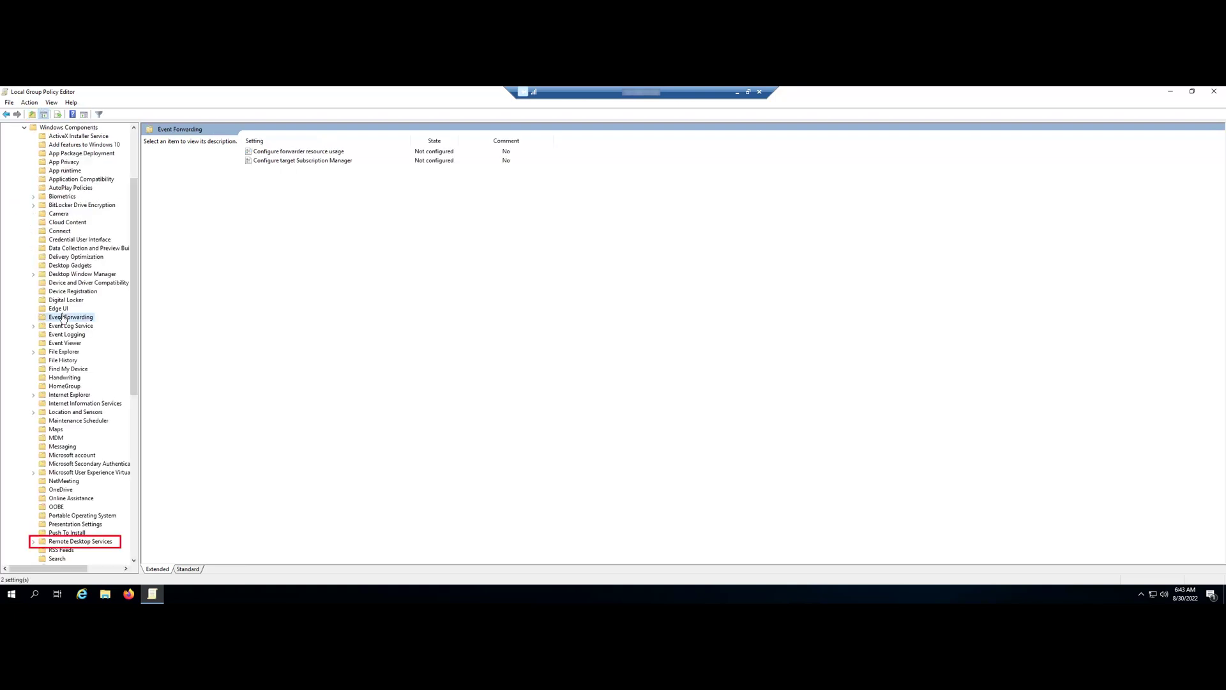
pyautogui.click(76, 542)
pyautogui.click(35, 541)
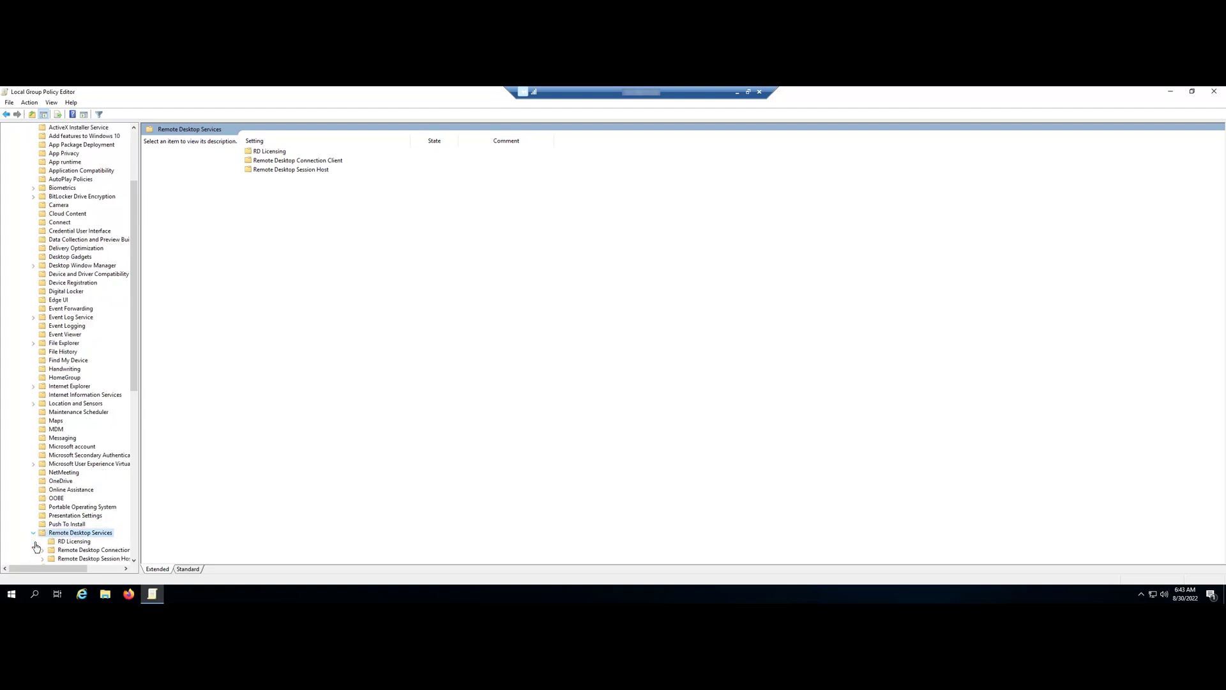
pyautogui.moveTo(135, 389); pyautogui.dragTo(134, 421)
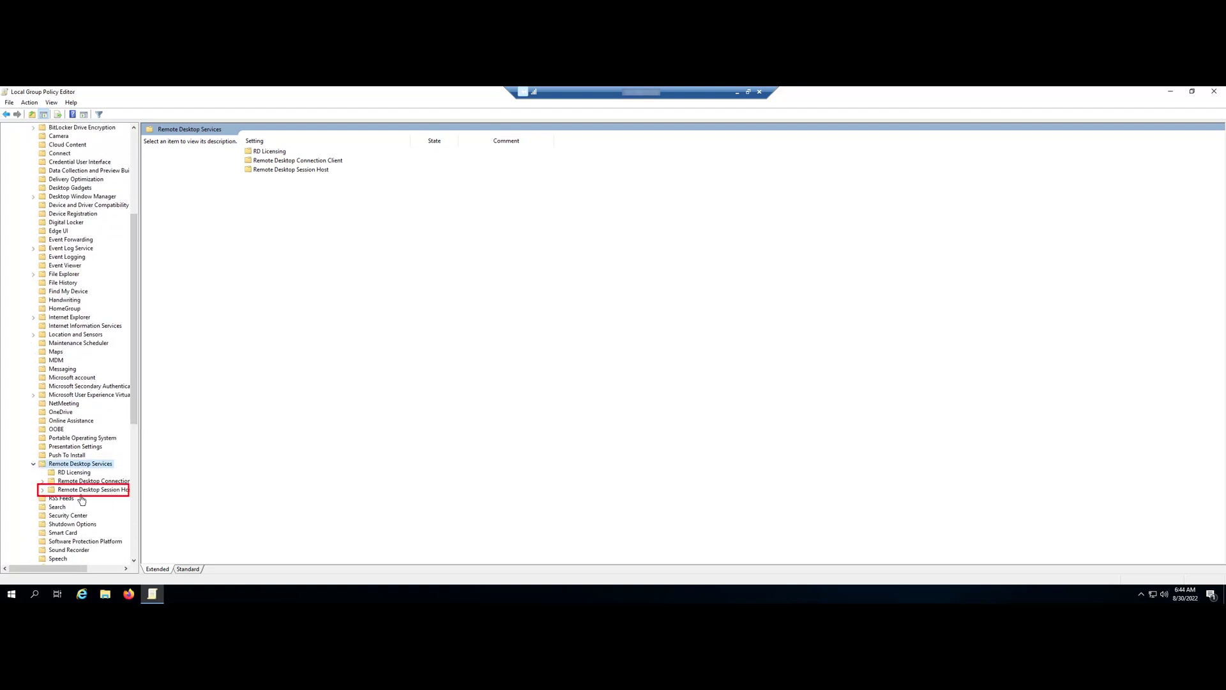
pyautogui.click(100, 491)
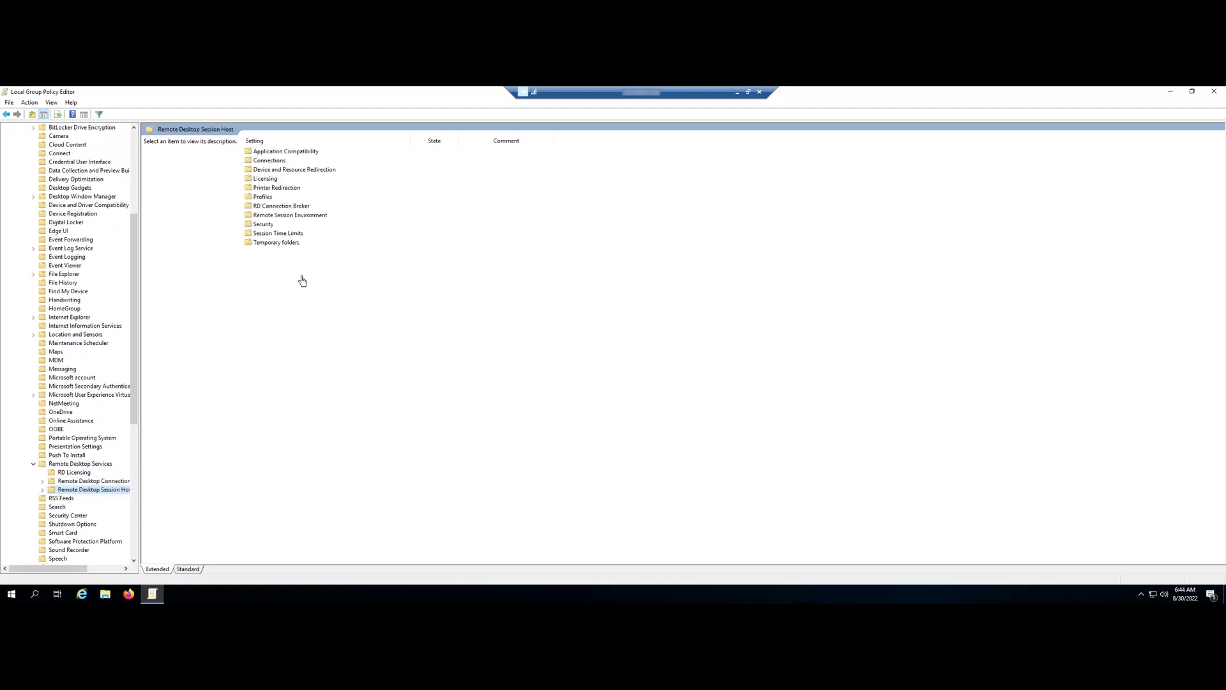
pyautogui.click(318, 170)
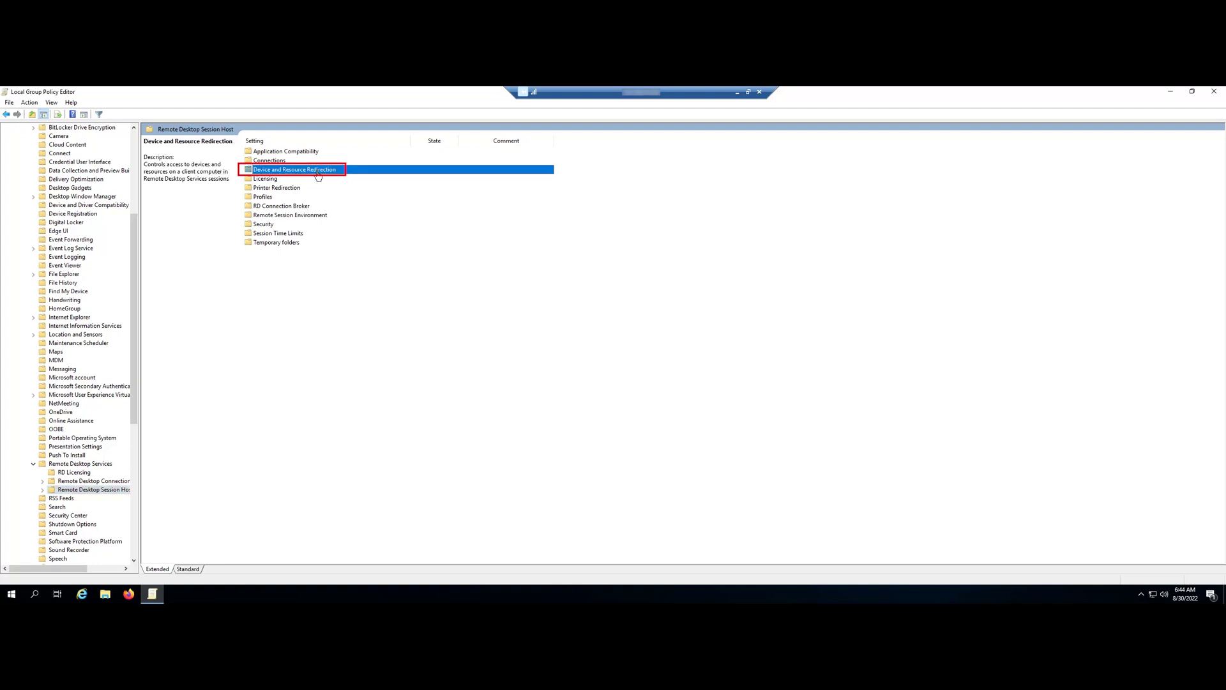
pyautogui.doubleClick(320, 171)
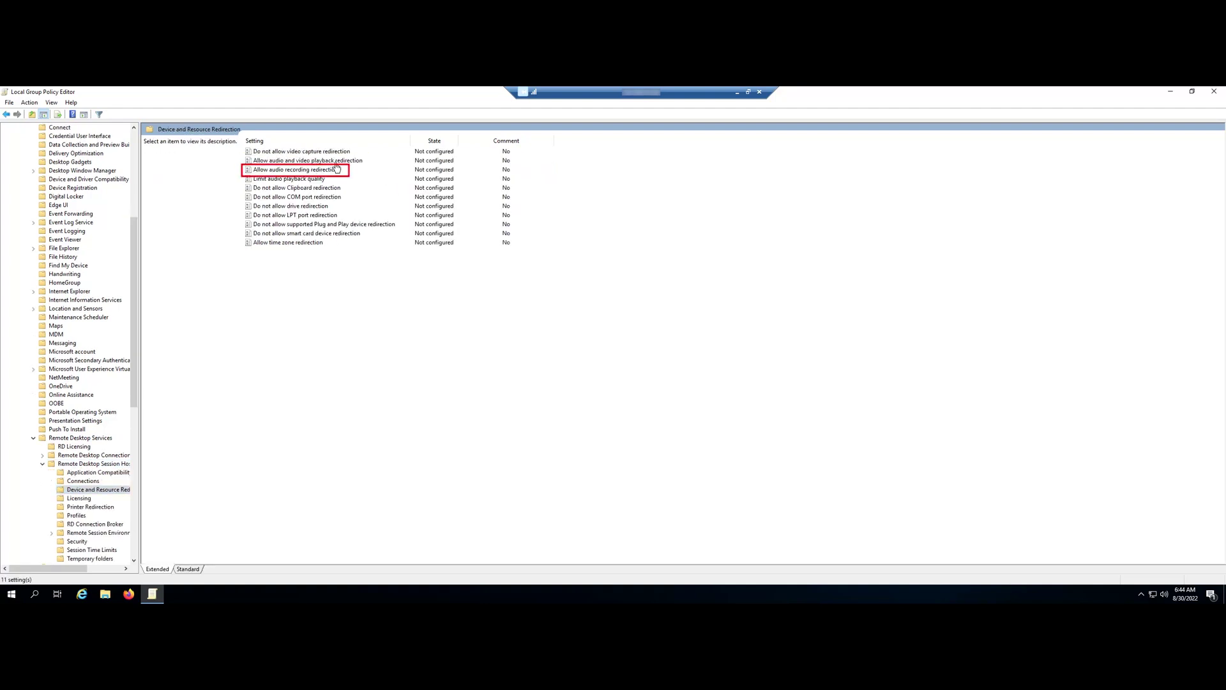
# Step: Select the audio and video playback redirection policy for configuration
pyautogui.click(336, 163)
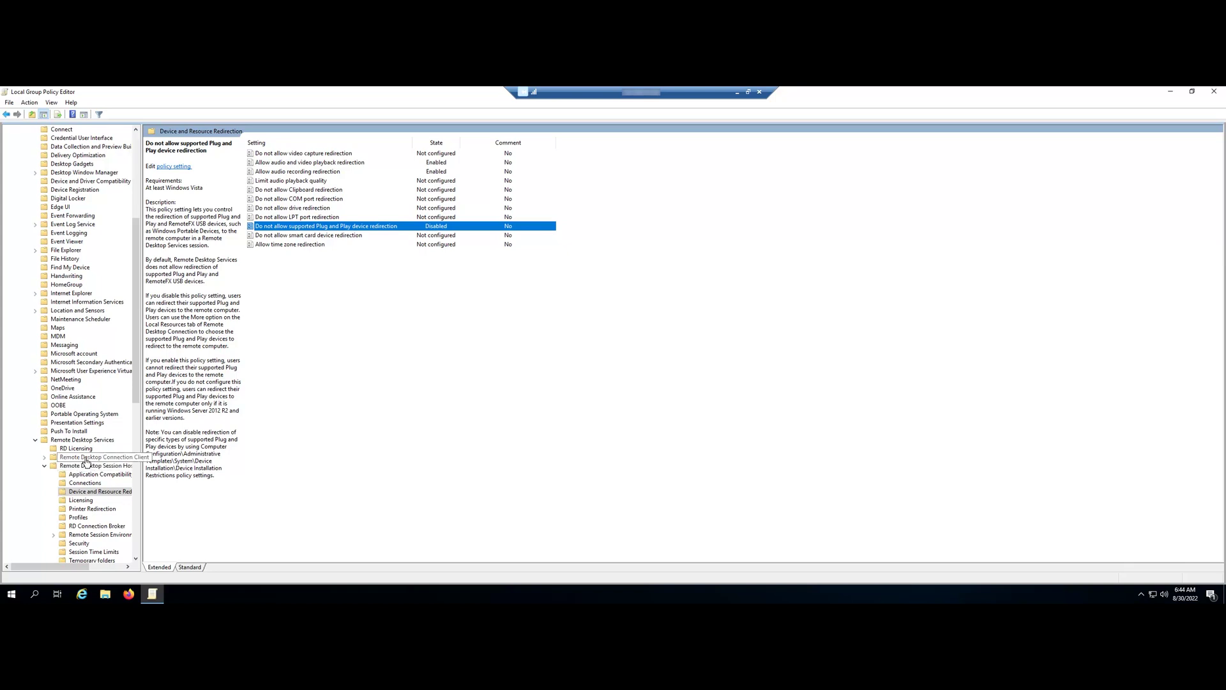
# Step: Set the RemoteFX USB Device Redirection policy under Connection Client to Enabled
pyautogui.click(85, 458)
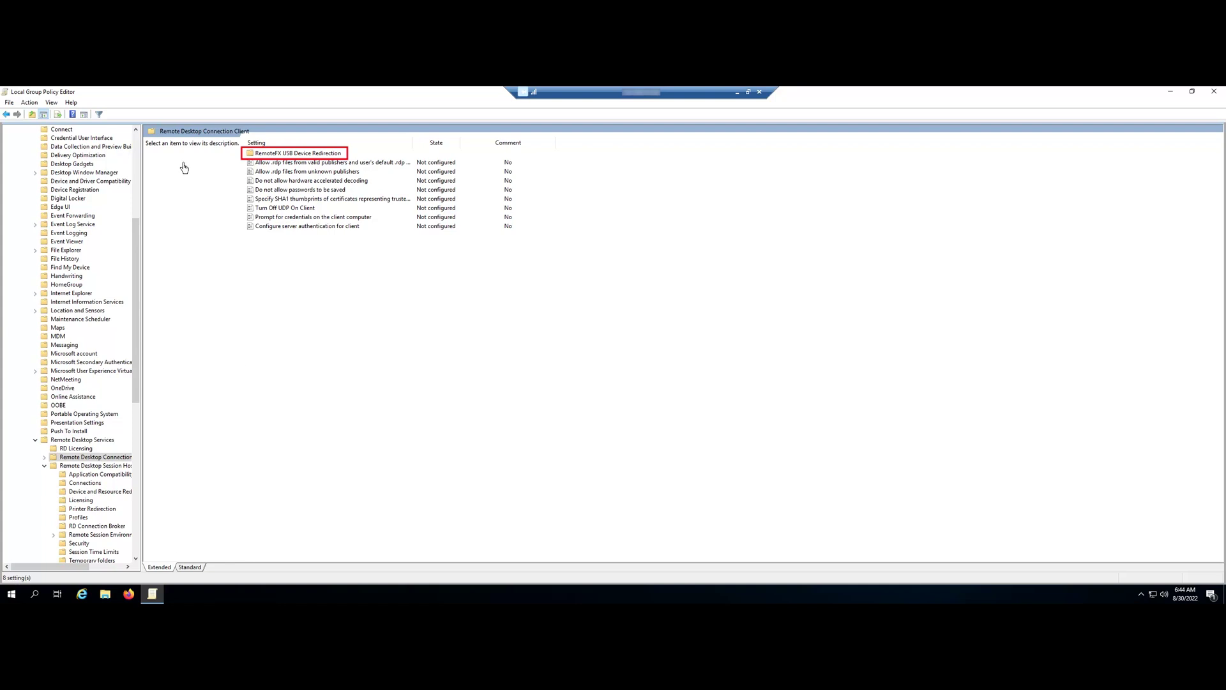
pyautogui.doubleClick(287, 155)
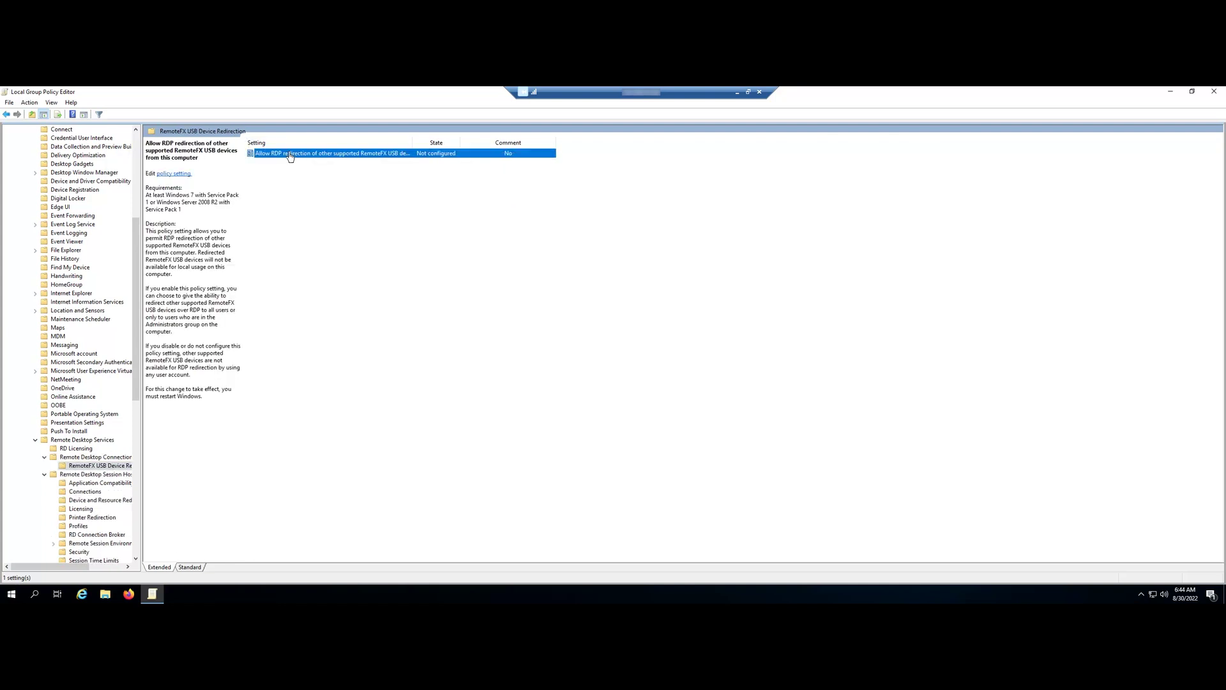
pyautogui.rightClick(290, 155)
pyautogui.click(309, 158)
pyautogui.click(39, 173)
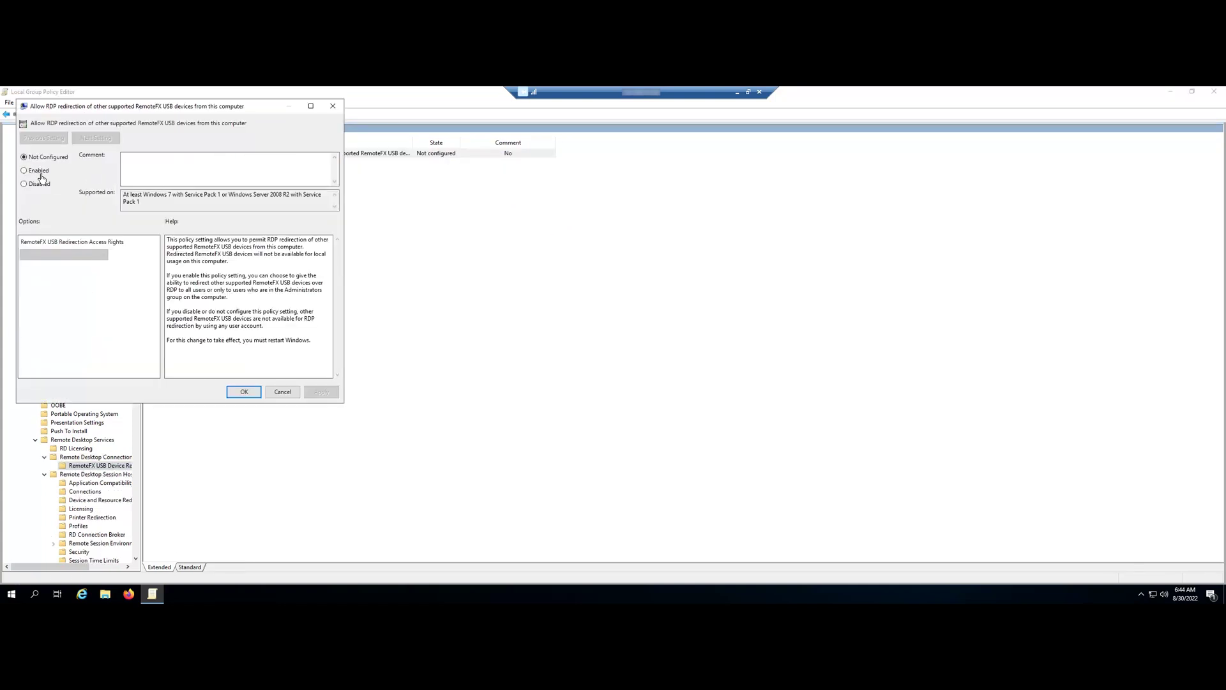
pyautogui.click(240, 389)
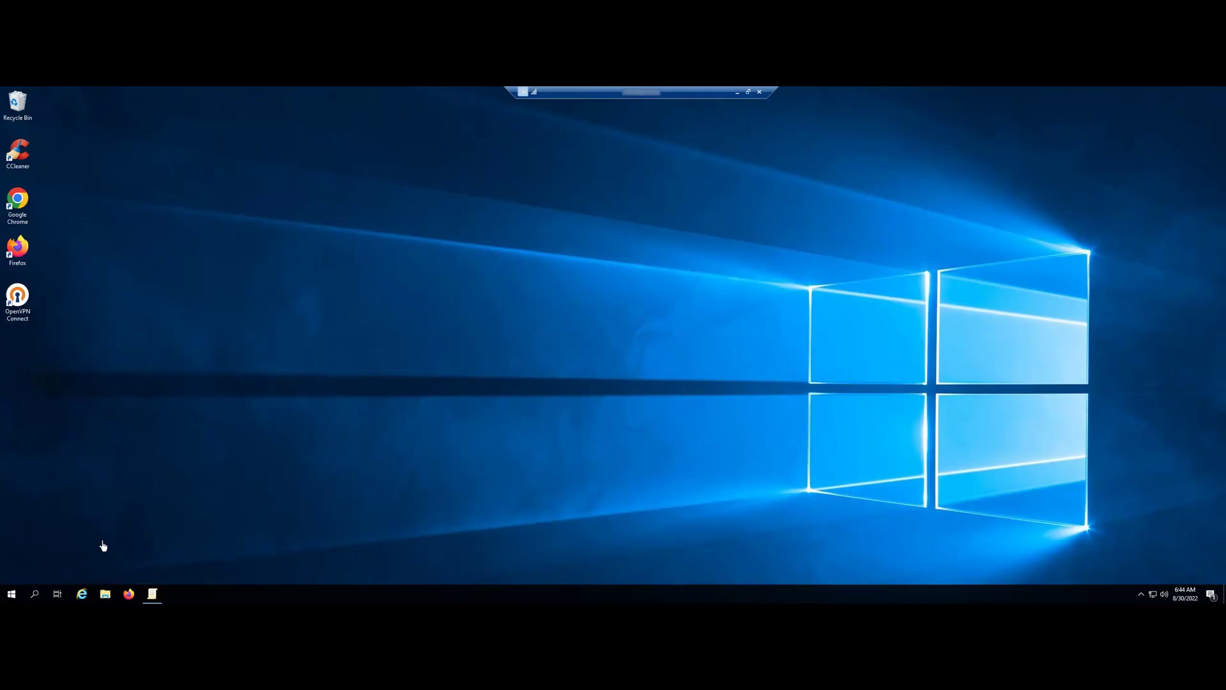
# Step: Switch 'Allow apps to access your camera' to On in Camera privacy settings
pyautogui.click(37, 594)
pyautogui.write('camera')
pyautogui.click(140, 332)
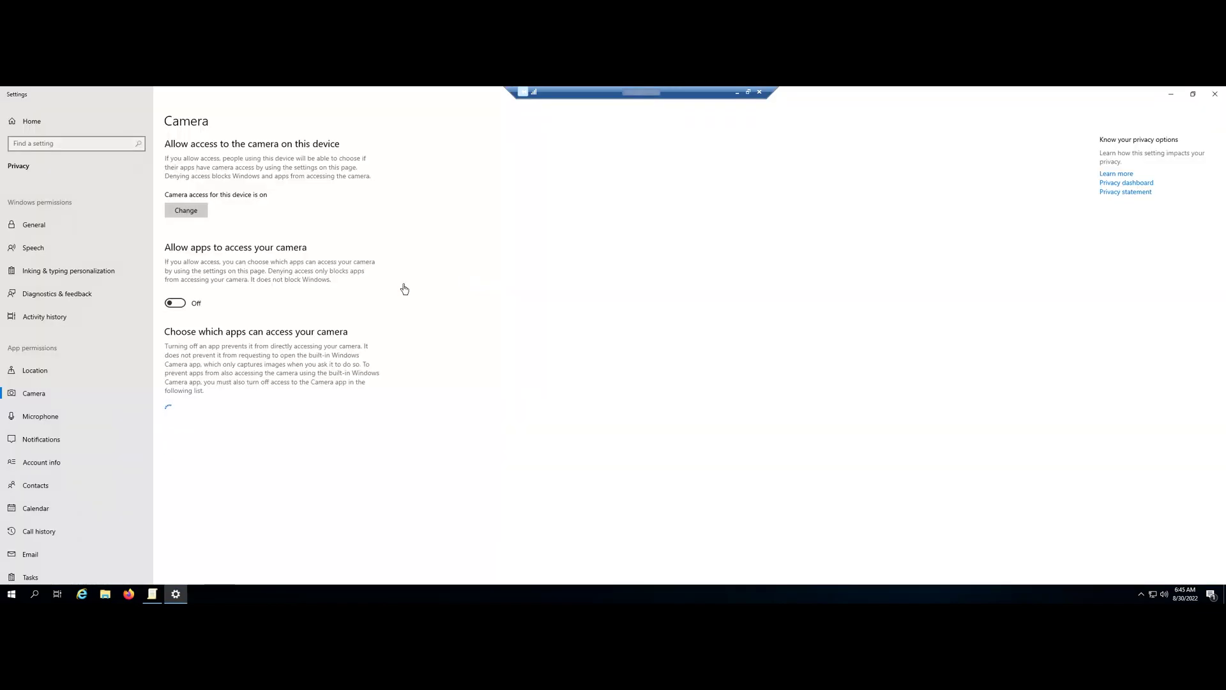
pyautogui.click(179, 307)
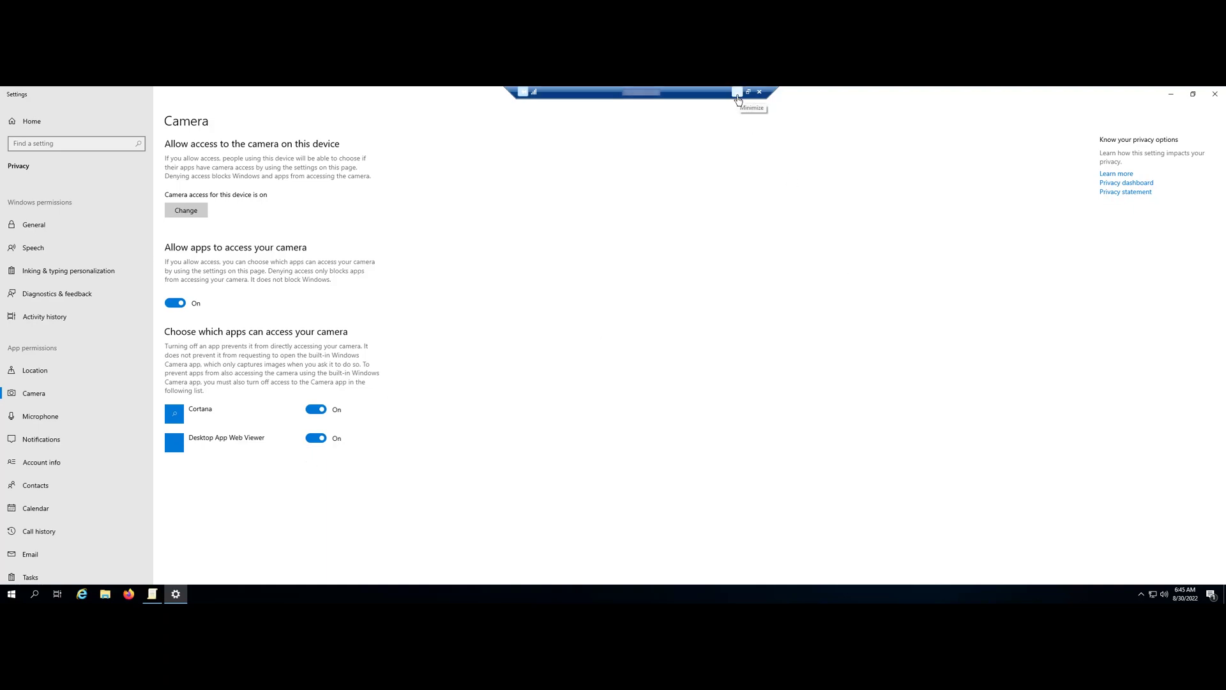
pyautogui.click(10, 594)
# Step: Show the Start menu's power options with Restart available
pyautogui.click(12, 573)
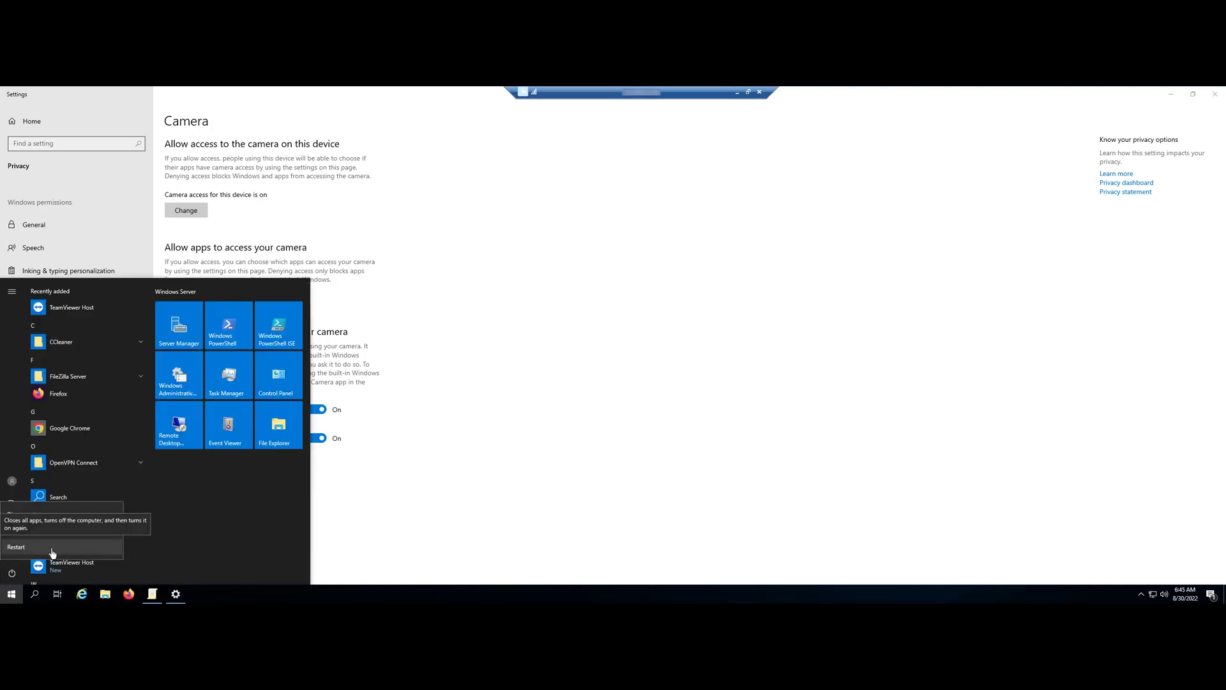